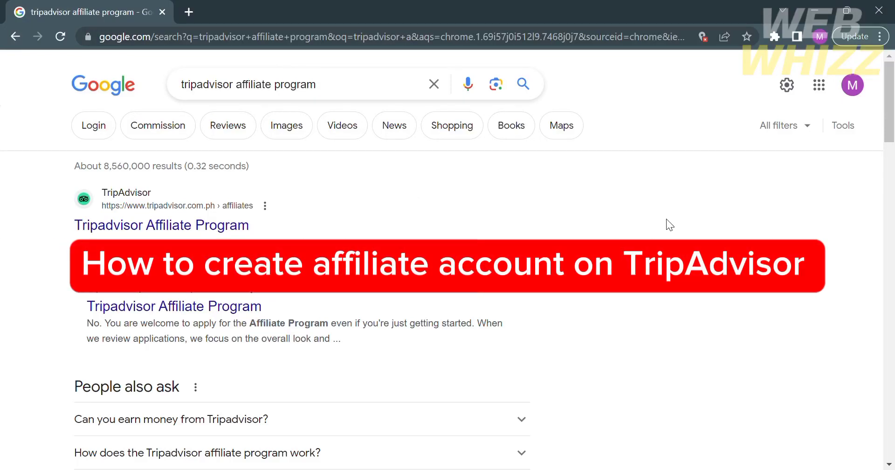
Open the official Tripadvisor Affiliate Program page from the search results
scroll(667, 219, down, 6)
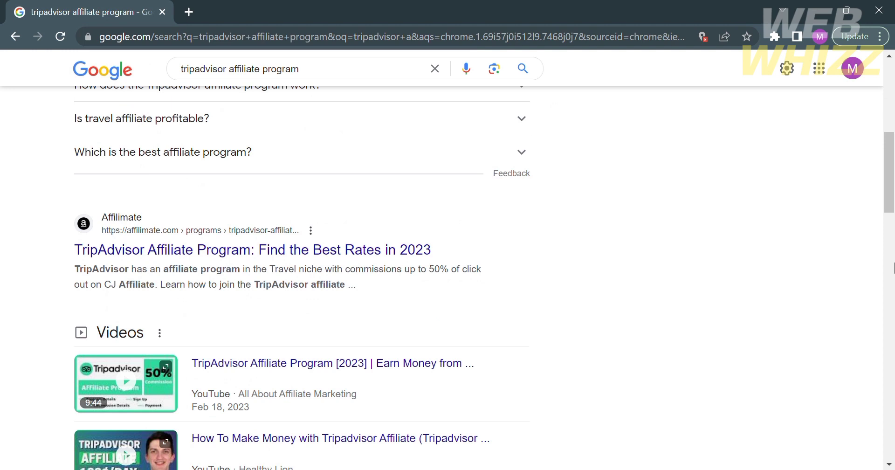
scroll(577, 270, up, 7)
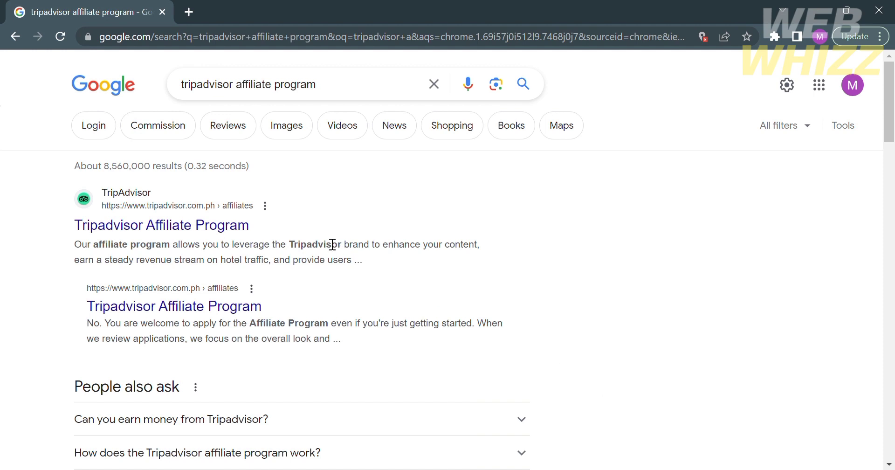
click(203, 228)
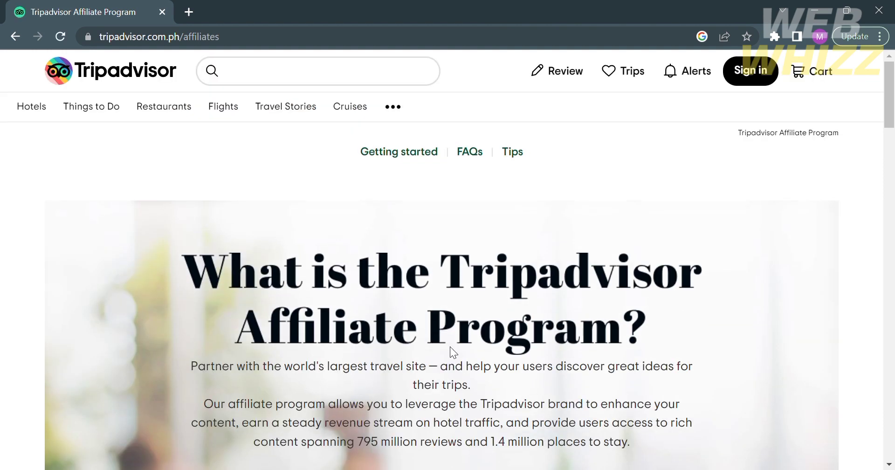
Read the affiliate program introduction and the "Why join?" benefits, highlighting the minimum commission and no-hotel-booking headings
scroll(450, 345, down, 1)
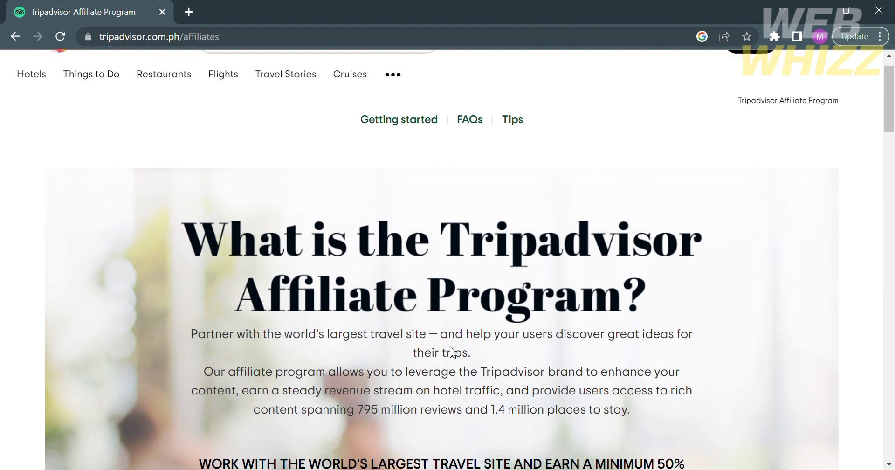
scroll(450, 346, up, 1)
scroll(449, 346, down, 3)
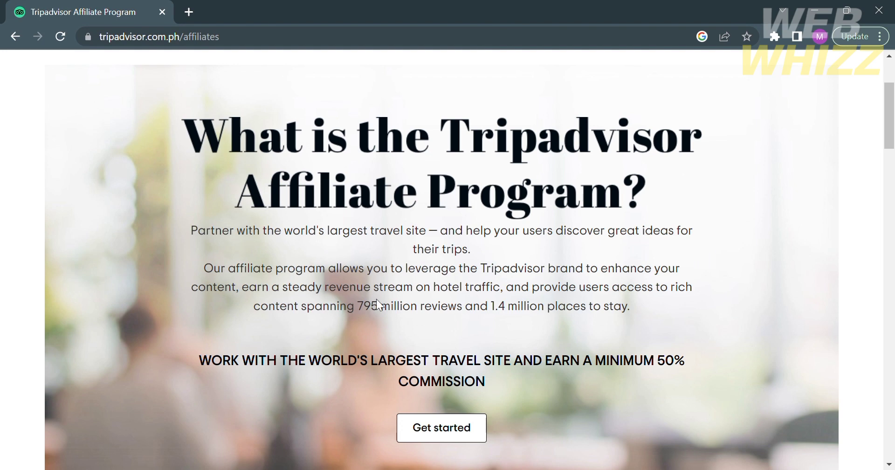
scroll(379, 302, down, 2)
scroll(377, 299, down, 2)
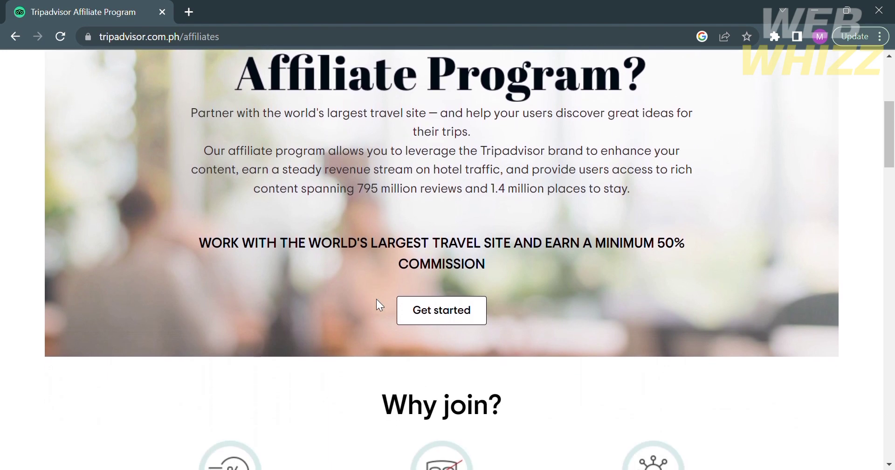
scroll(376, 299, down, 6)
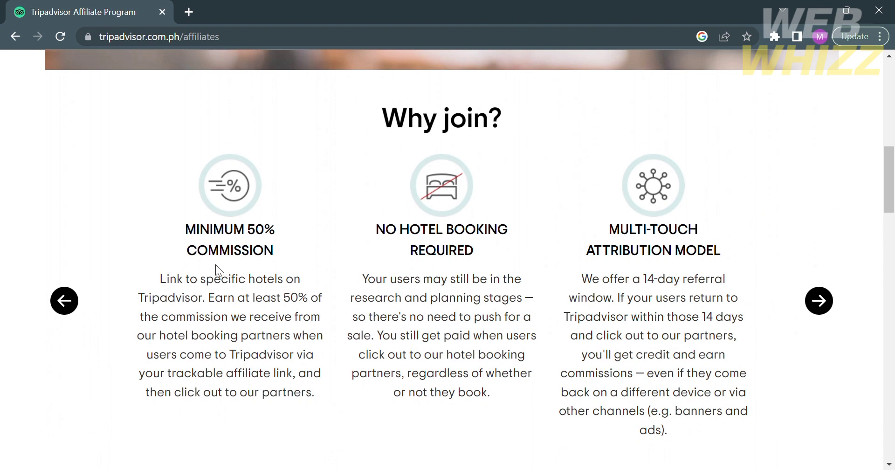
drag(193, 234, 283, 244)
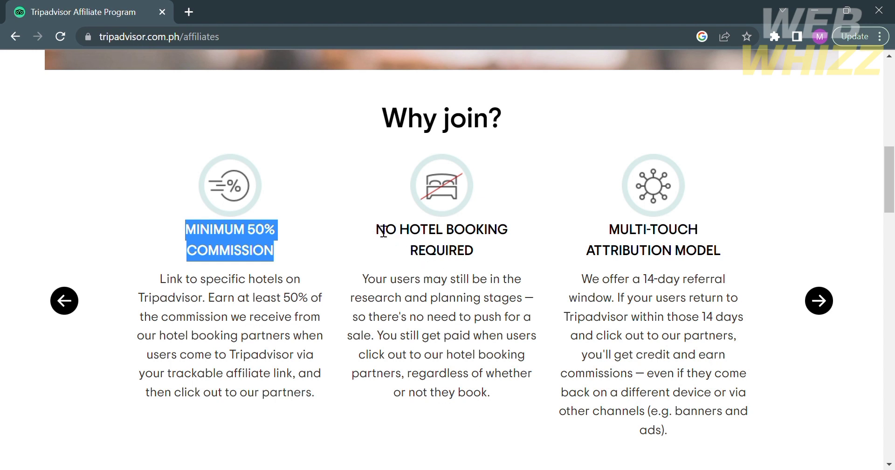
click(383, 231)
drag(386, 236, 443, 240)
click(569, 456)
Review the "How do I earn commissions?" section, including the click-out process and the three publisher earnings examples
scroll(569, 455, down, 5)
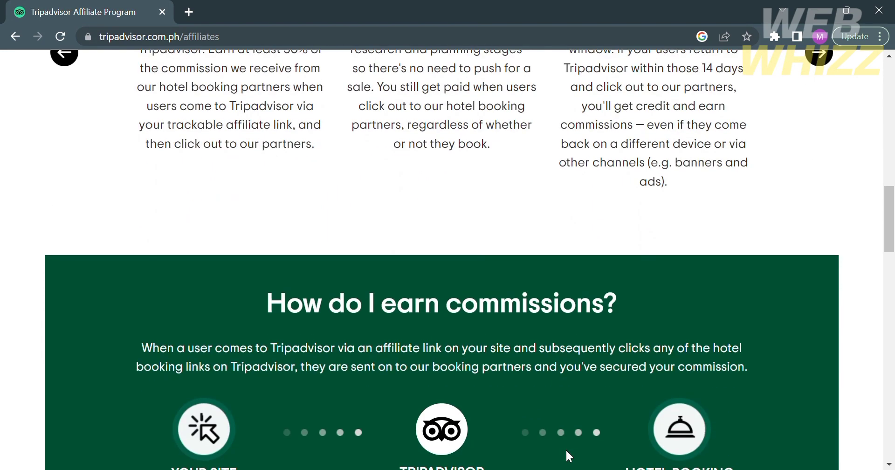
scroll(570, 455, down, 4)
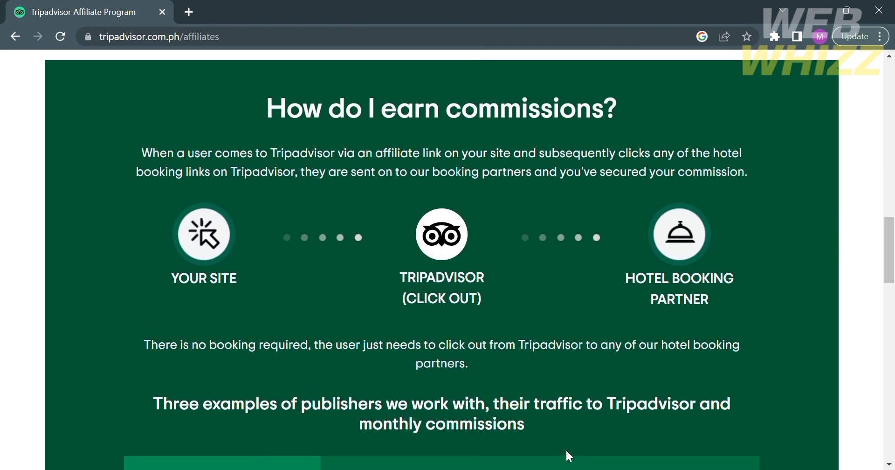
scroll(570, 455, up, 1)
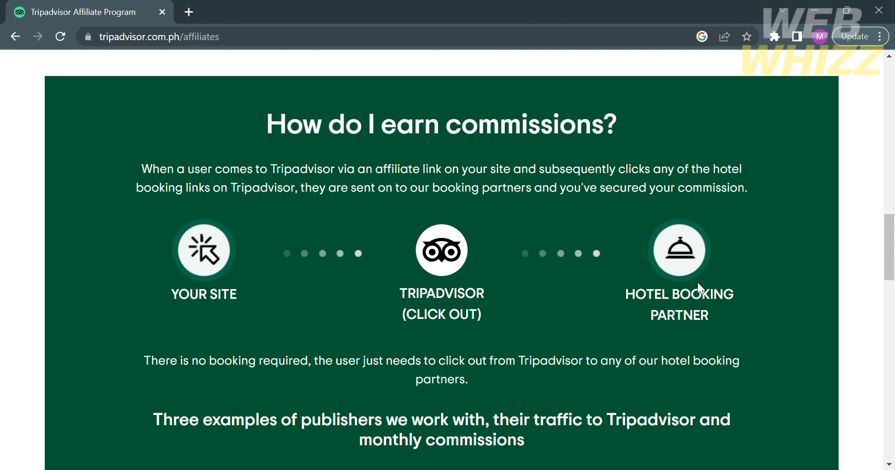
scroll(342, 431, down, 2)
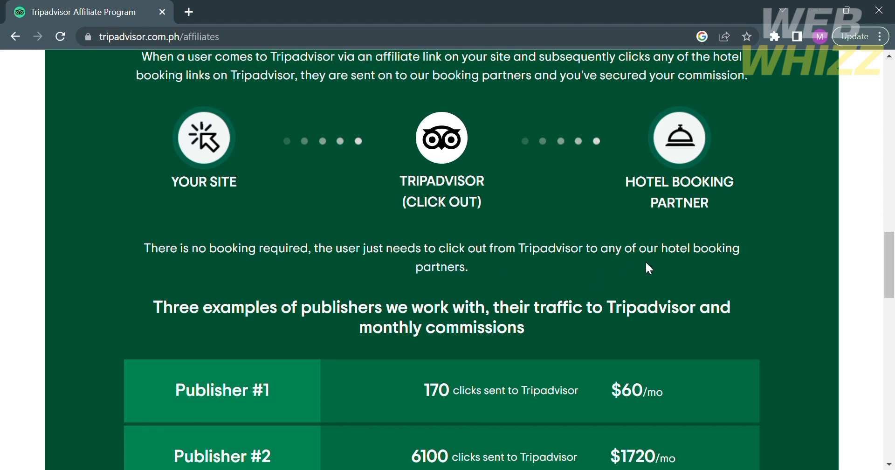
scroll(327, 294, down, 3)
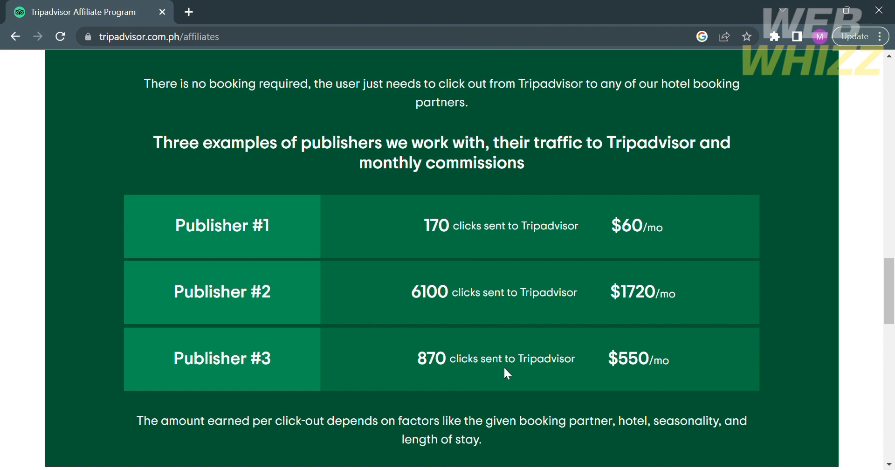
scroll(662, 363, down, 2)
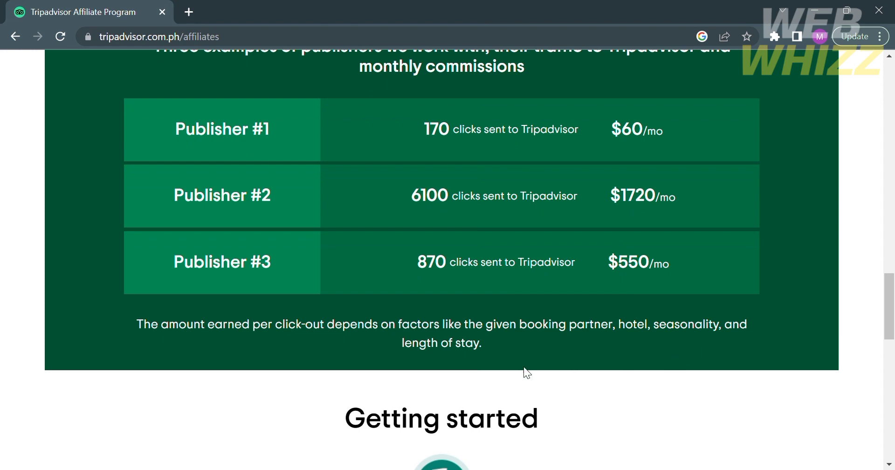
Read the three "Getting started" stages: choosing a network partner, searching for Tripadvisor and creating links
scroll(469, 381, down, 7)
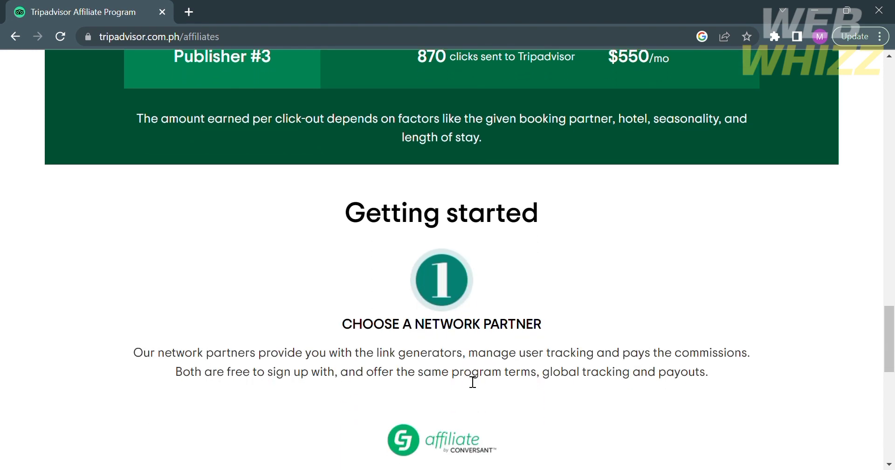
scroll(471, 380, up, 1)
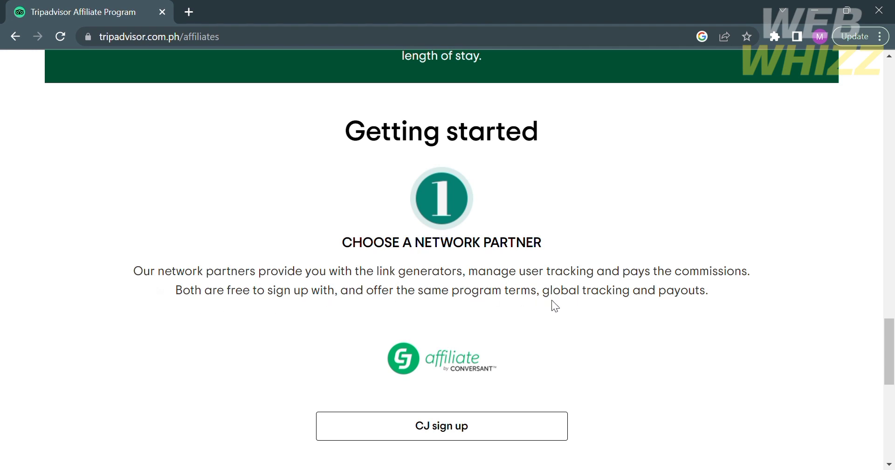
scroll(484, 242, down, 4)
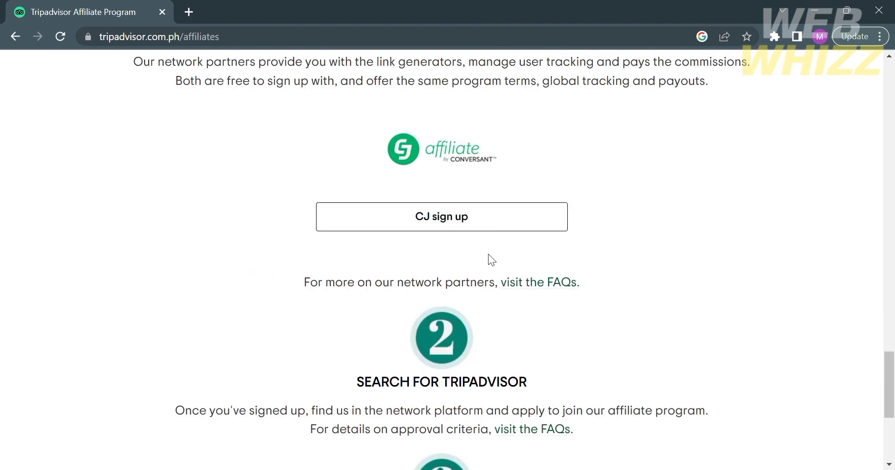
scroll(464, 227, up, 2)
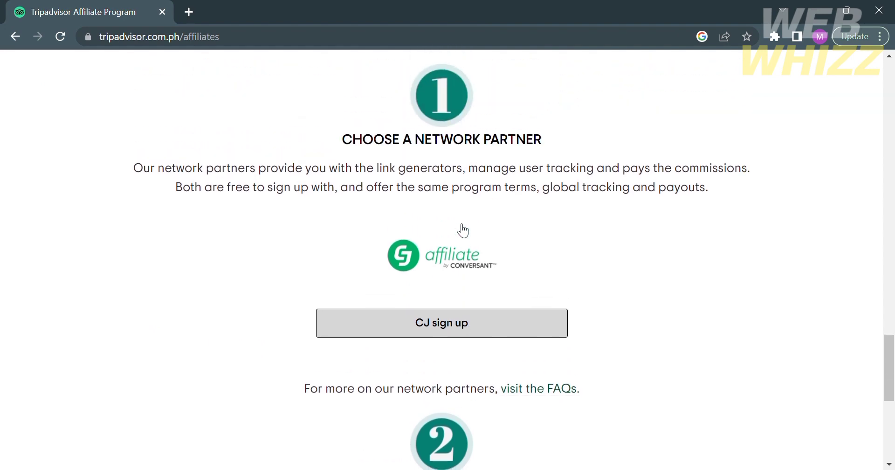
scroll(463, 230, down, 2)
scroll(462, 230, down, 1)
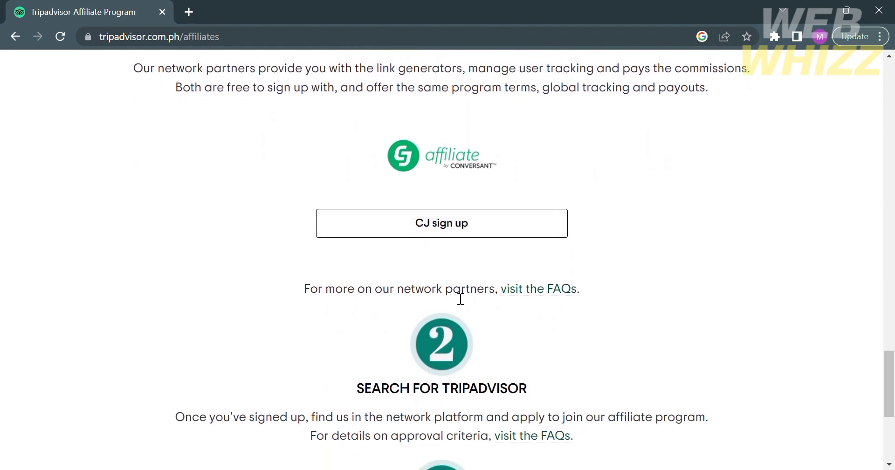
scroll(543, 311, down, 4)
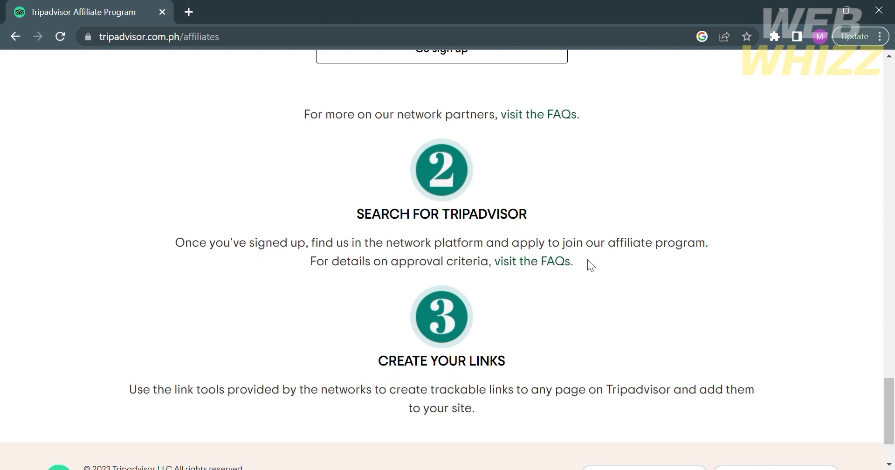
scroll(495, 273, down, 2)
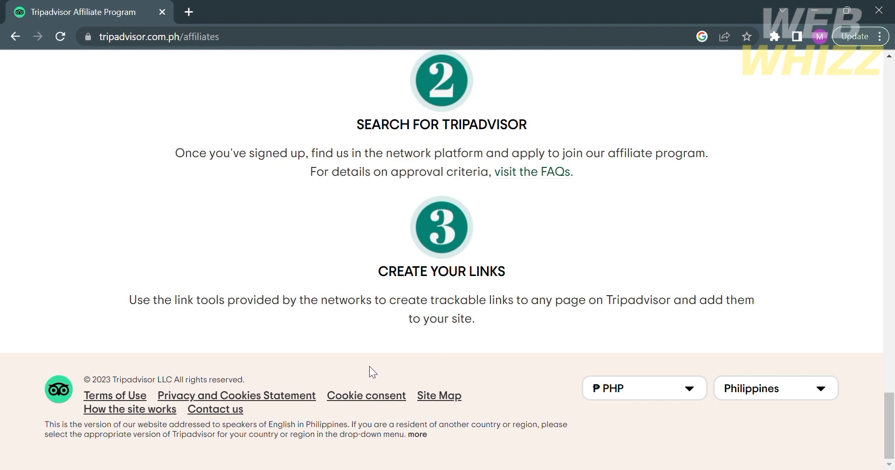
Open the CJ sign-up link under "Choose a network partner" to go to the CJ Affiliate website
scroll(369, 367, up, 8)
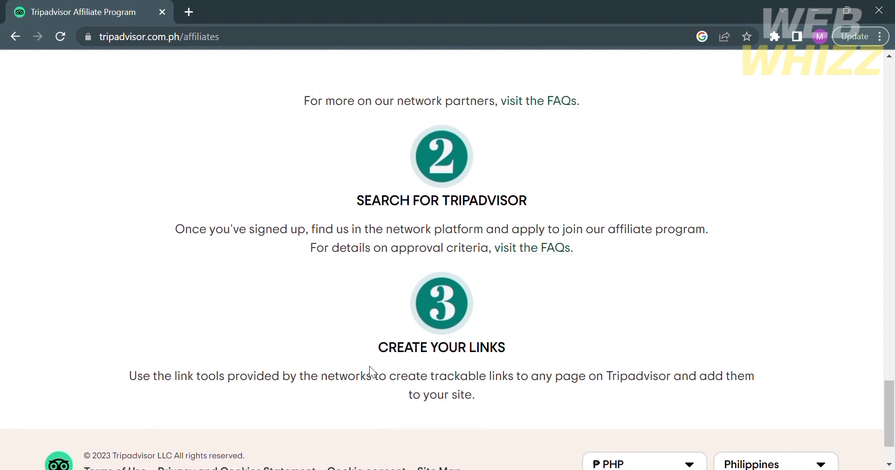
scroll(370, 366, up, 1)
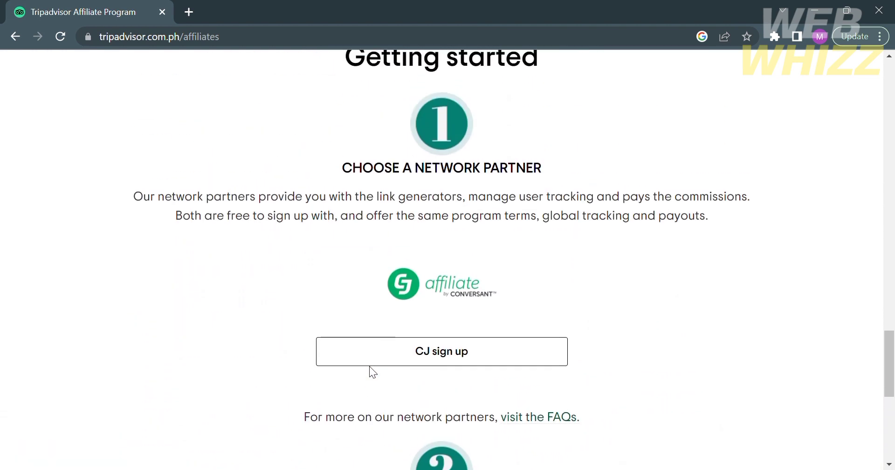
click(435, 361)
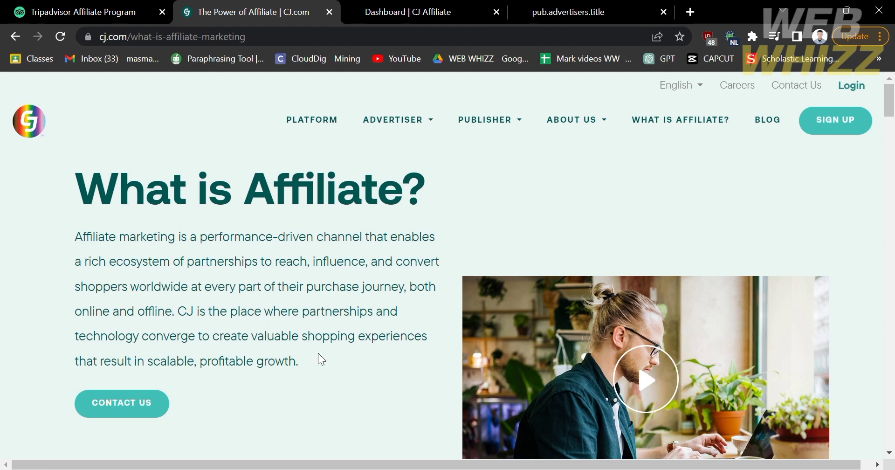
Read CJ's "What is Affiliate?" introduction and the "Where do you fit in?" descriptions of publishers, advertisers and CJ
scroll(318, 354, down, 1)
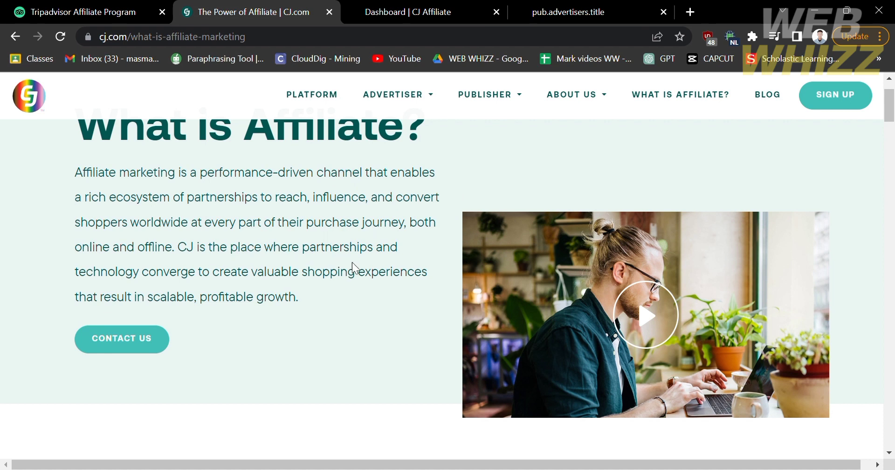
scroll(416, 322, down, 1)
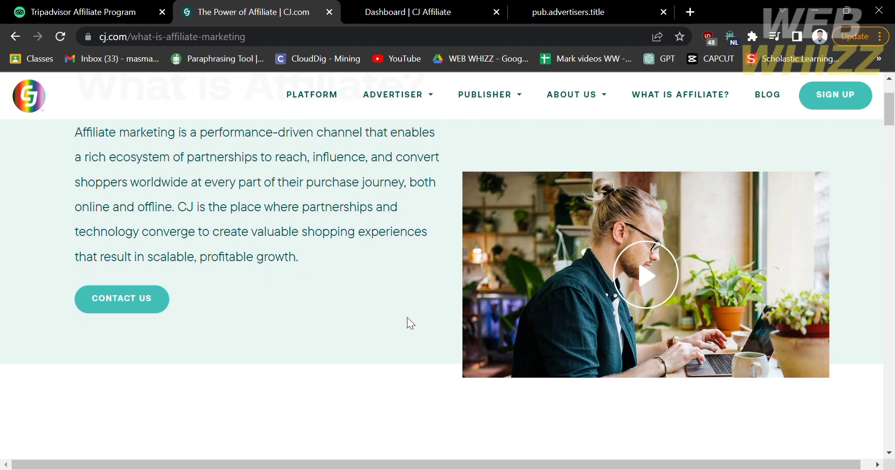
scroll(407, 317, up, 2)
scroll(407, 317, down, 6)
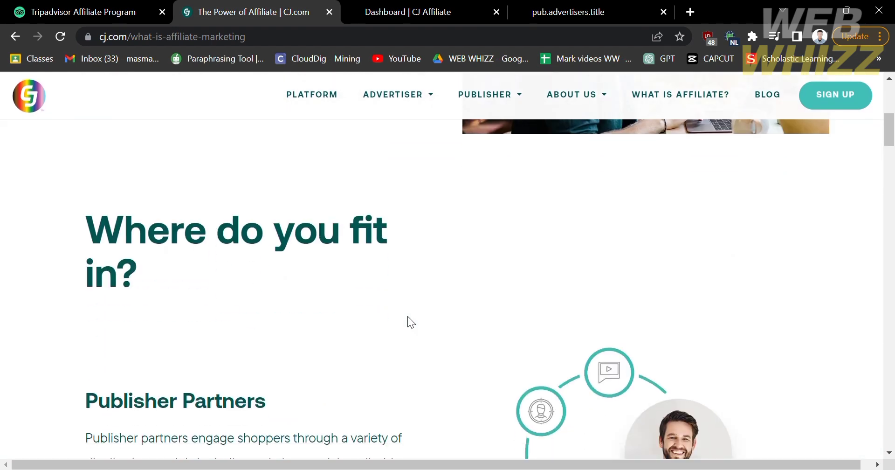
scroll(408, 317, down, 8)
scroll(407, 317, up, 4)
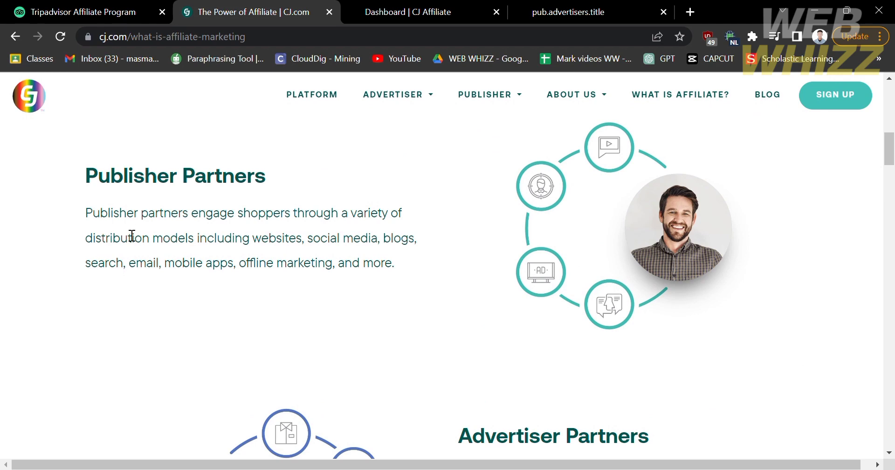
scroll(485, 272, down, 1)
scroll(486, 273, down, 10)
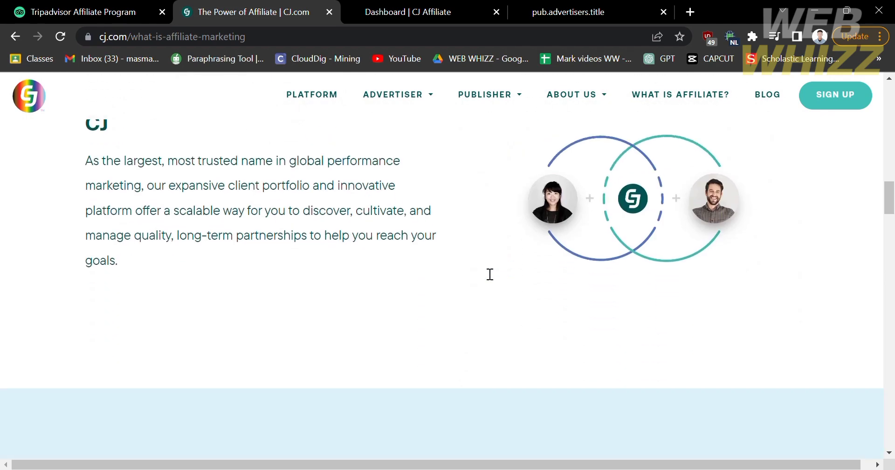
scroll(482, 272, up, 1)
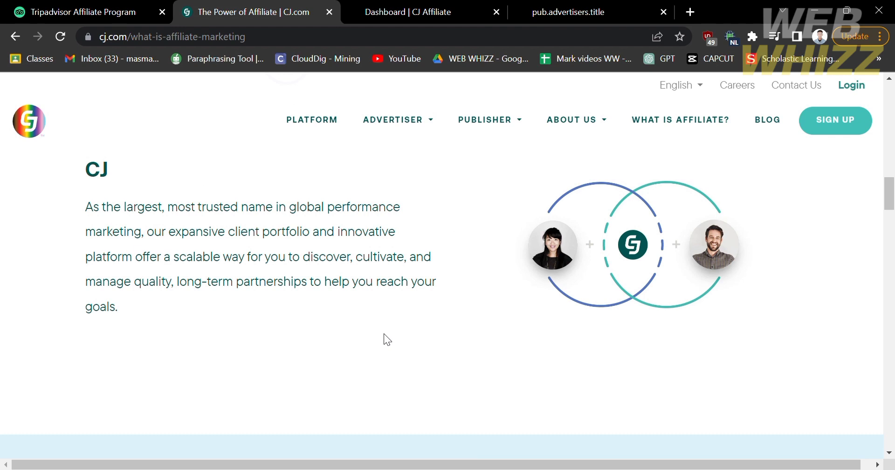
Review the "What's in it for you?" benefits on the CJ page and continue to "How it all works"
scroll(385, 334, down, 5)
scroll(384, 334, down, 2)
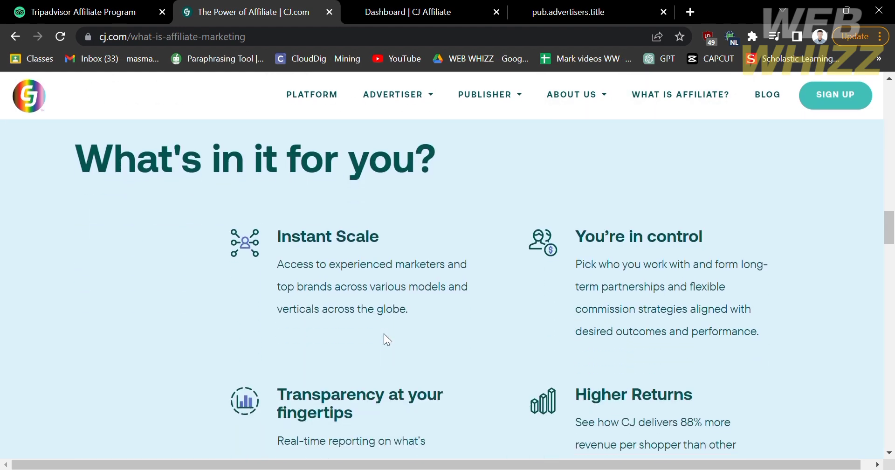
scroll(384, 334, up, 1)
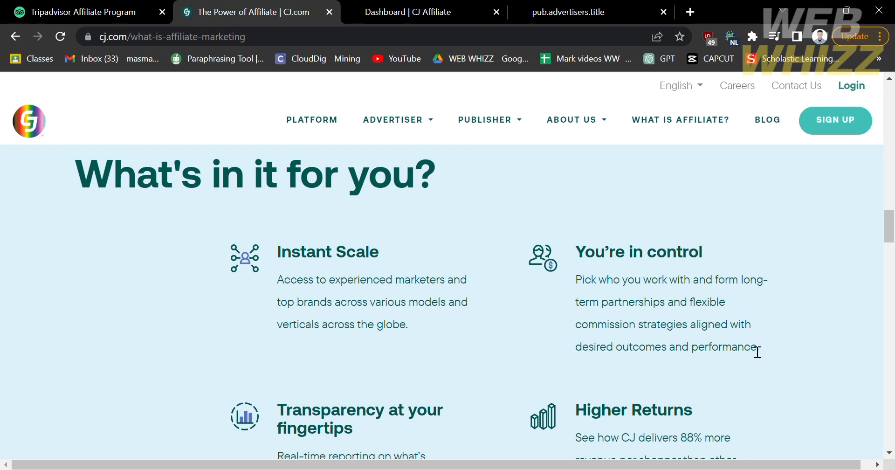
scroll(757, 352, down, 1)
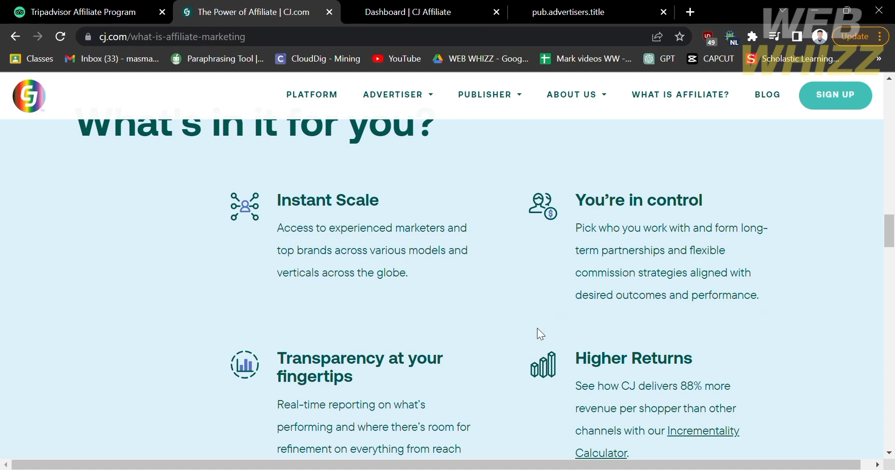
scroll(537, 328, down, 3)
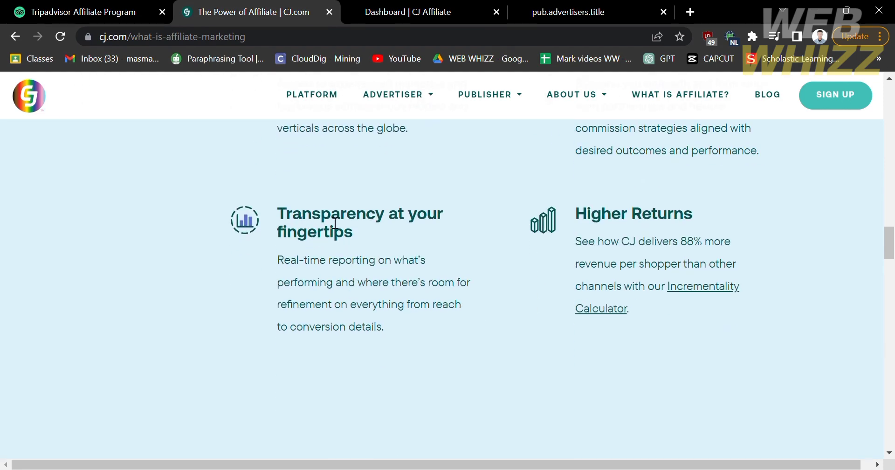
scroll(360, 365, down, 8)
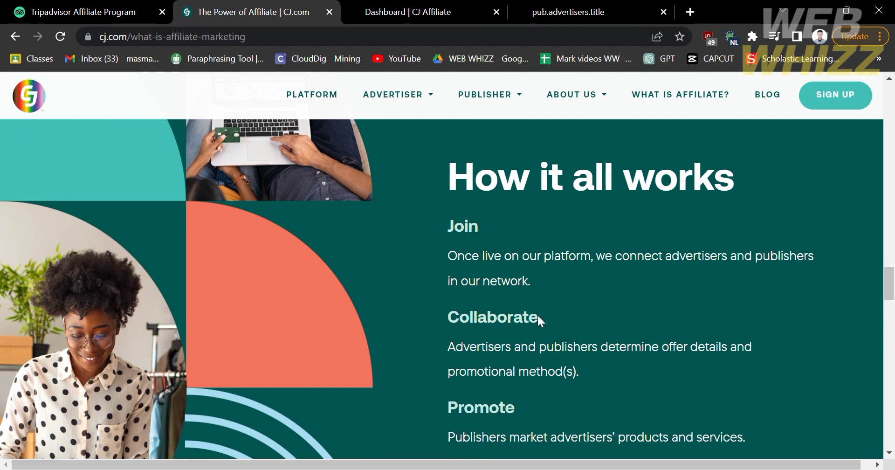
Read the "How it all works" stages on the CJ page: Join, Collaborate, Promote, Reward and Grow
scroll(536, 326, down, 1)
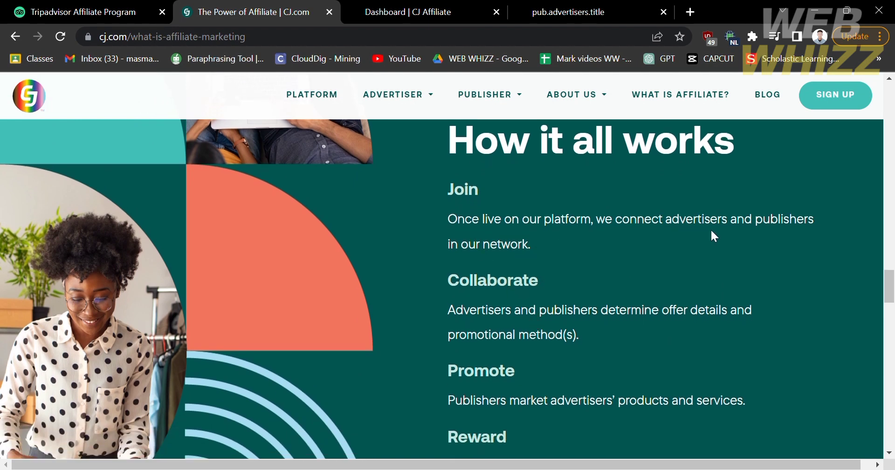
scroll(522, 275, down, 3)
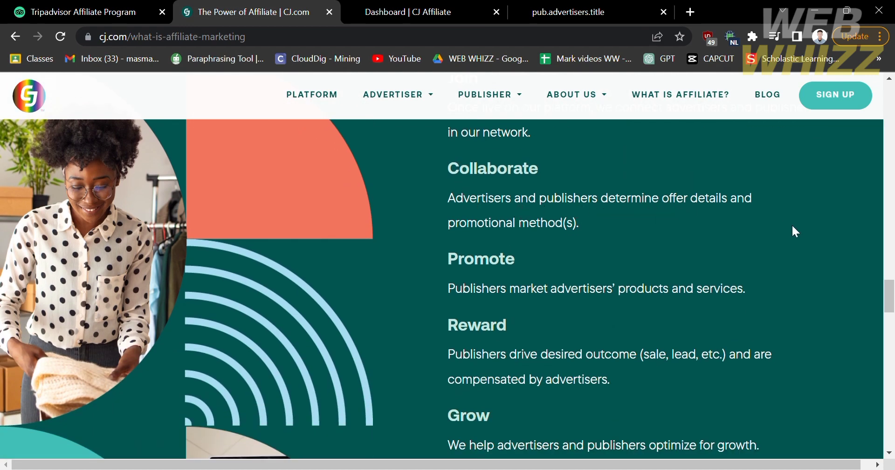
scroll(793, 230, down, 2)
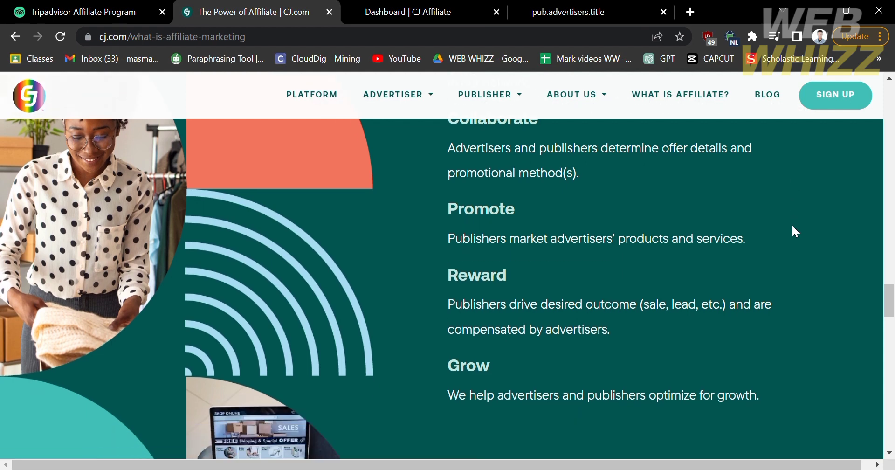
scroll(487, 219, up, 1)
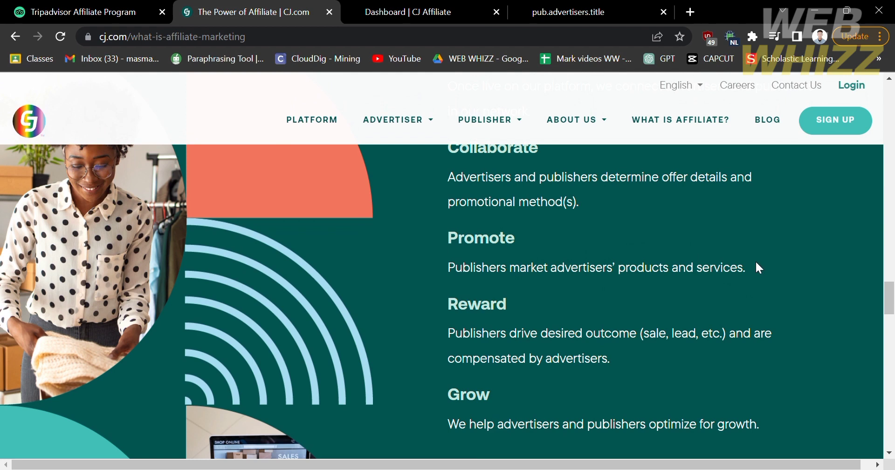
scroll(592, 352, down, 3)
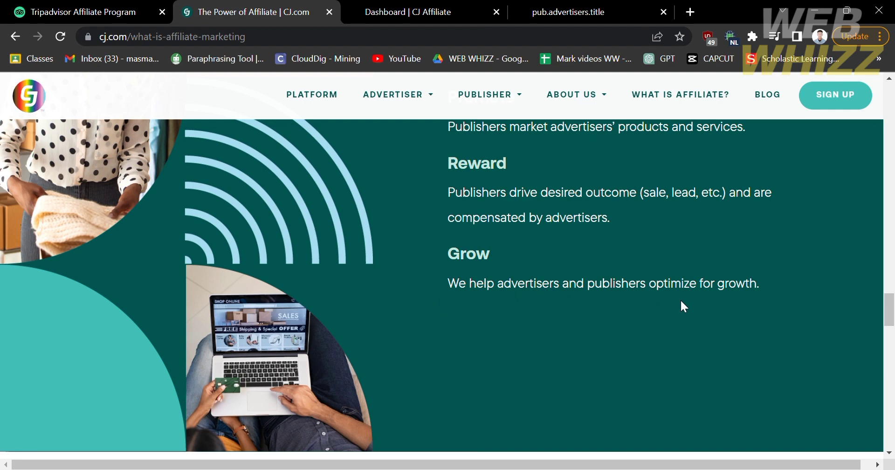
Review the advertiser and publisher sign-up sections and the footer links on the CJ page, ending back at its start
scroll(747, 313, down, 10)
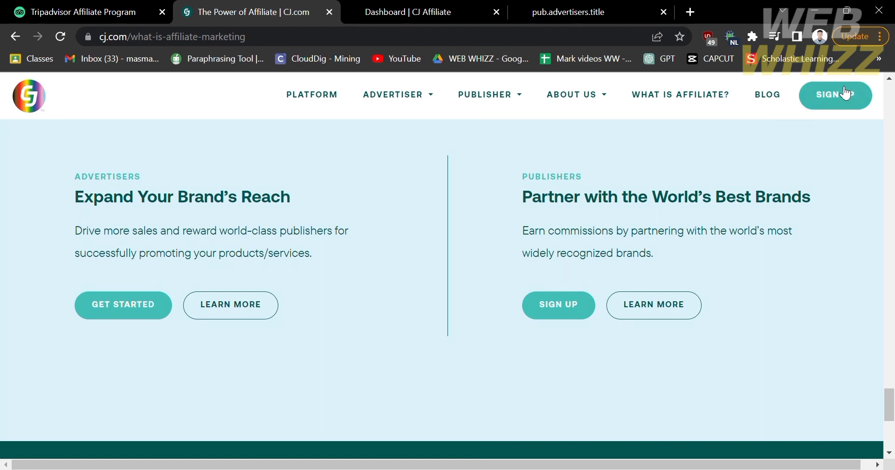
scroll(771, 175, down, 5)
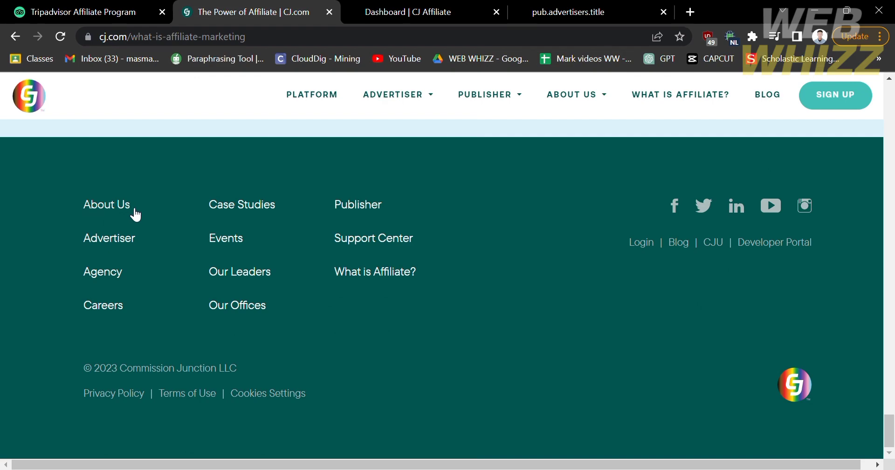
scroll(538, 247, up, 15)
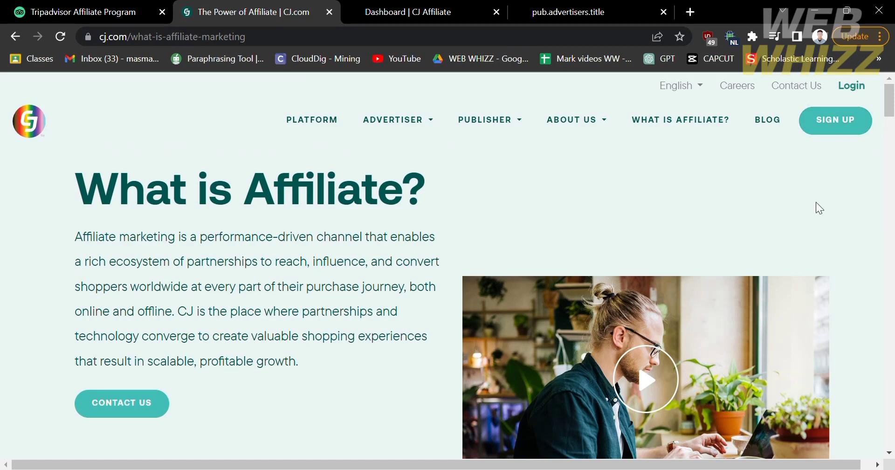
Log in to the CJ member area and review the account activation tasks in the Onboarding Checklist
click(866, 89)
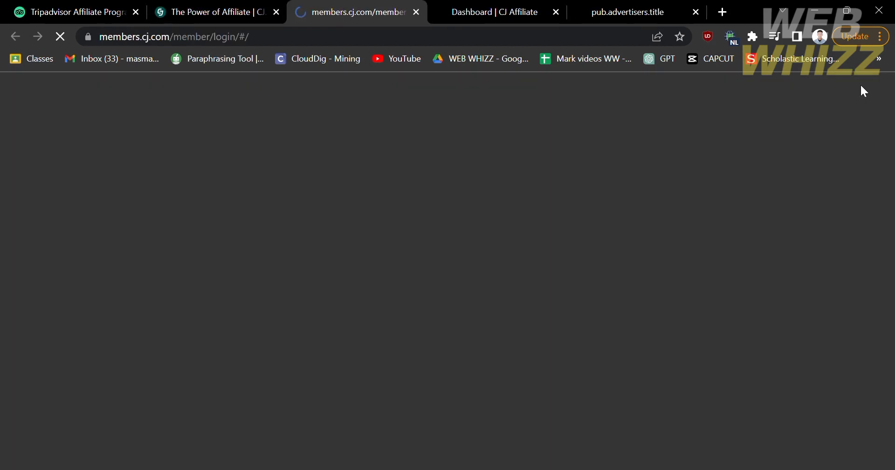
scroll(356, 341, down, 5)
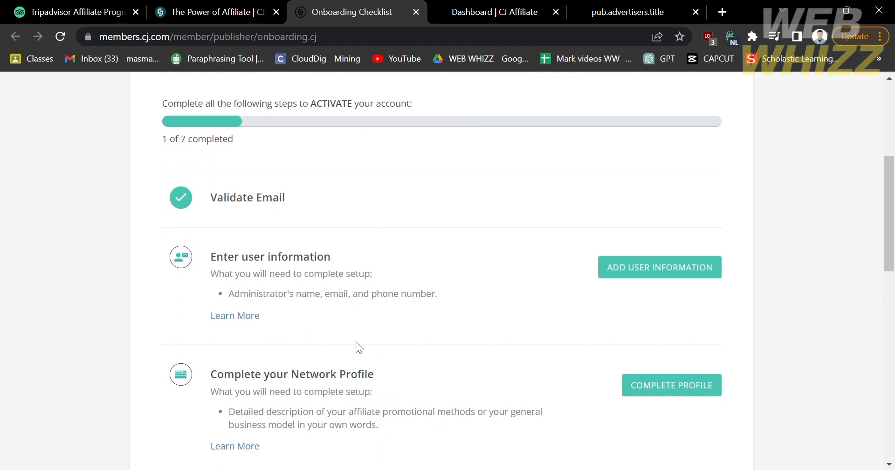
scroll(356, 342, up, 5)
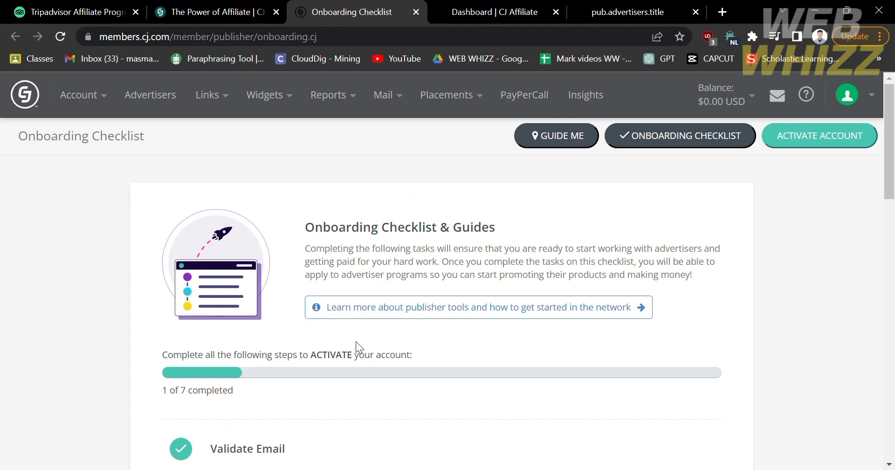
Close the Onboarding Checklist page and examine the Performance Summary and Network Stats on the CJ Dashboard
click(417, 11)
click(369, 11)
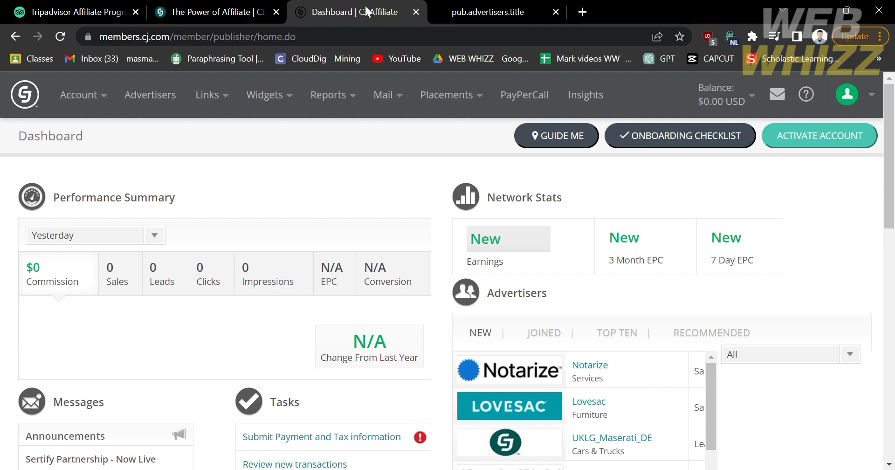
scroll(423, 291, down, 2)
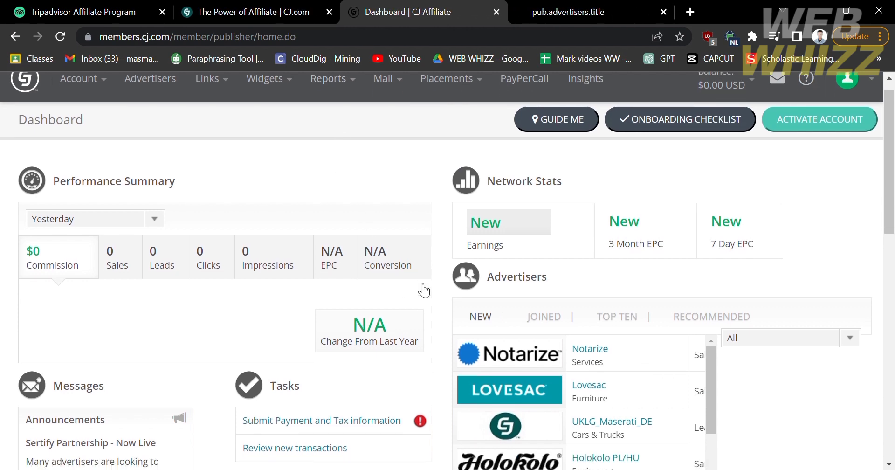
scroll(424, 291, up, 2)
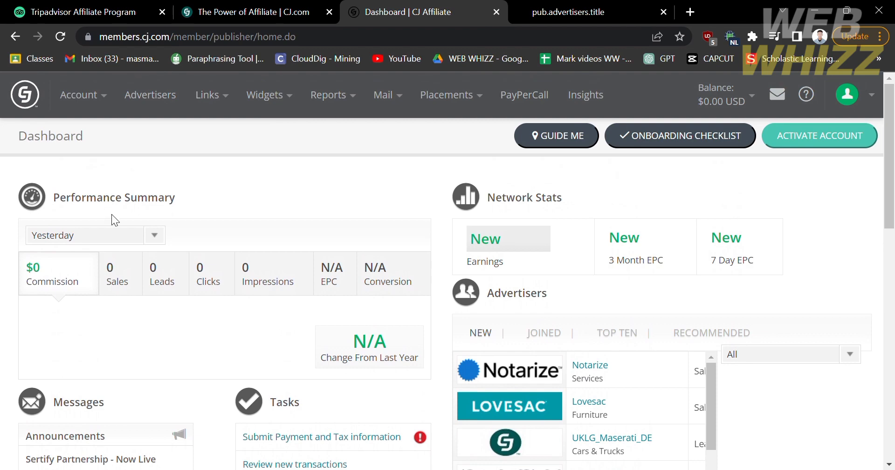
Look through the dashboard's list of new advertisers, the announcements and the pending tasks
scroll(638, 288, down, 2)
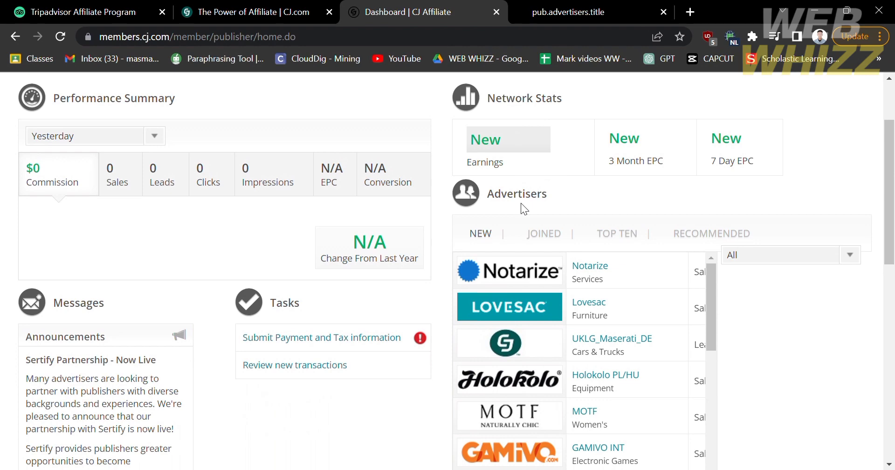
scroll(521, 203, down, 2)
scroll(625, 270, down, 7)
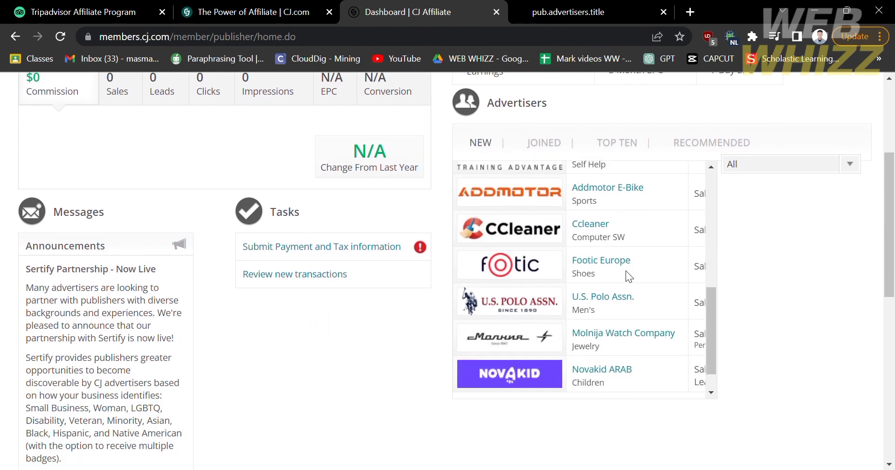
scroll(253, 283, down, 2)
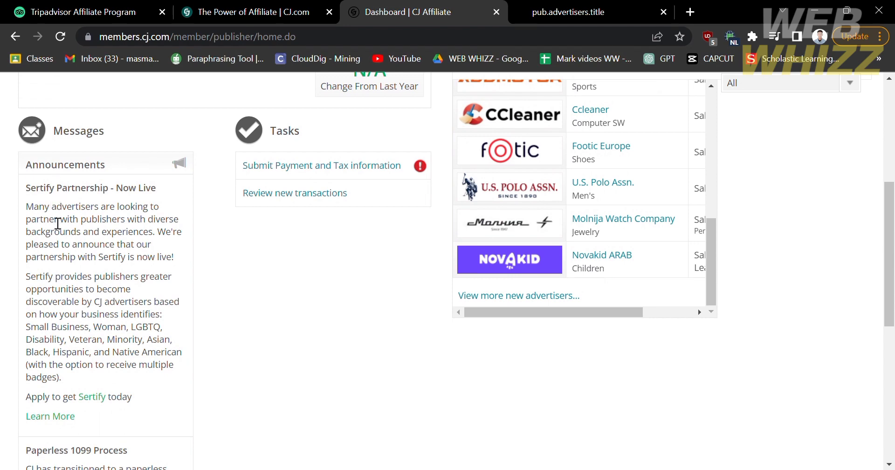
scroll(125, 364, down, 6)
scroll(126, 365, up, 8)
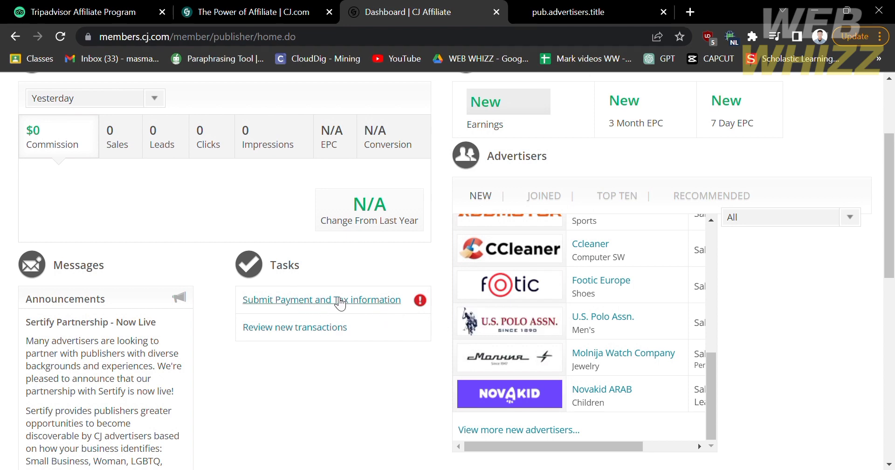
scroll(413, 395, up, 3)
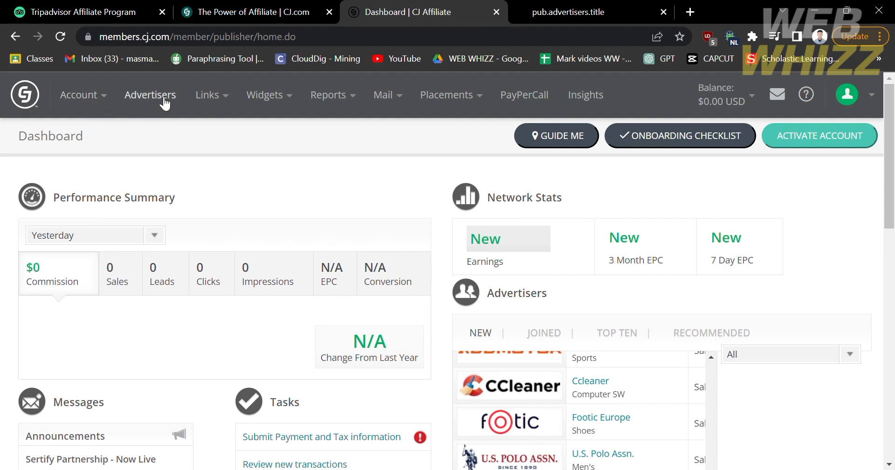
Review the available report types, mail options and balance options of the publisher account
click(348, 105)
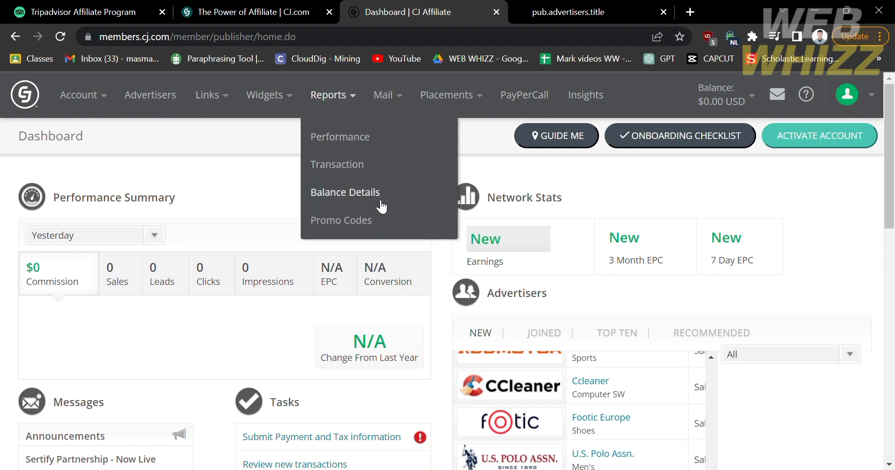
click(288, 193)
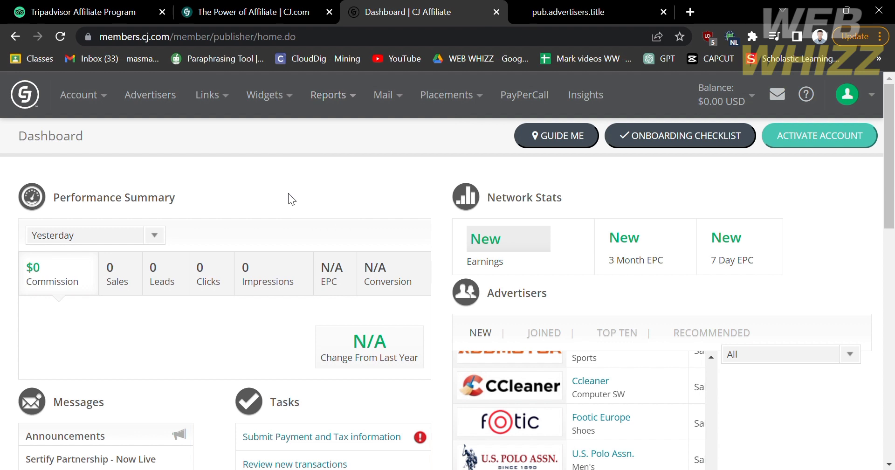
click(394, 111)
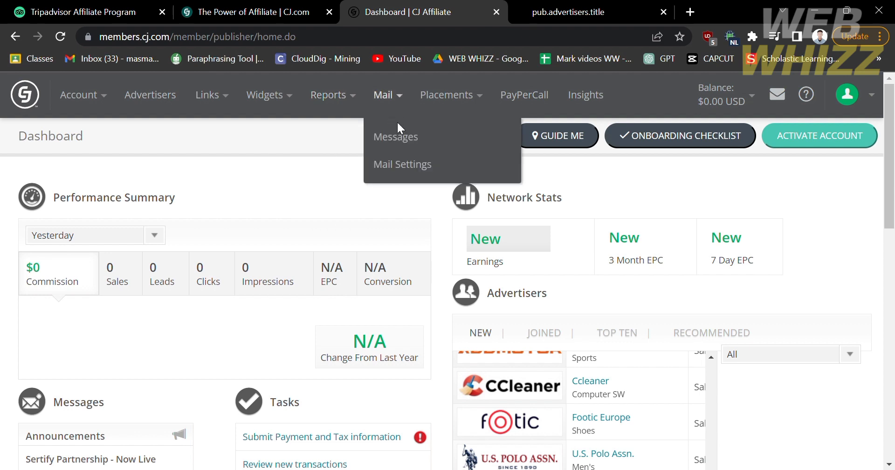
click(404, 194)
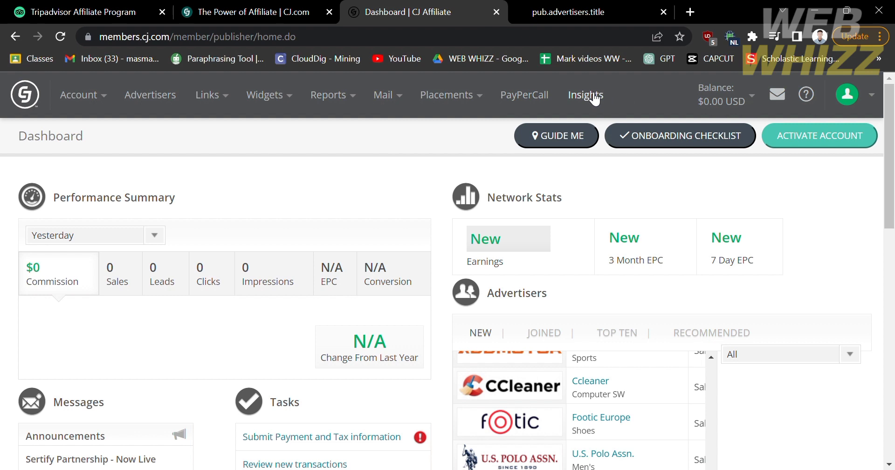
click(751, 101)
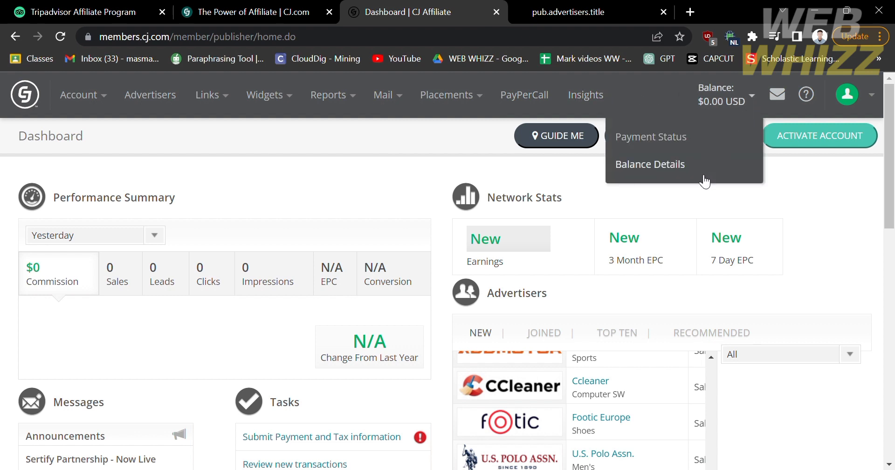
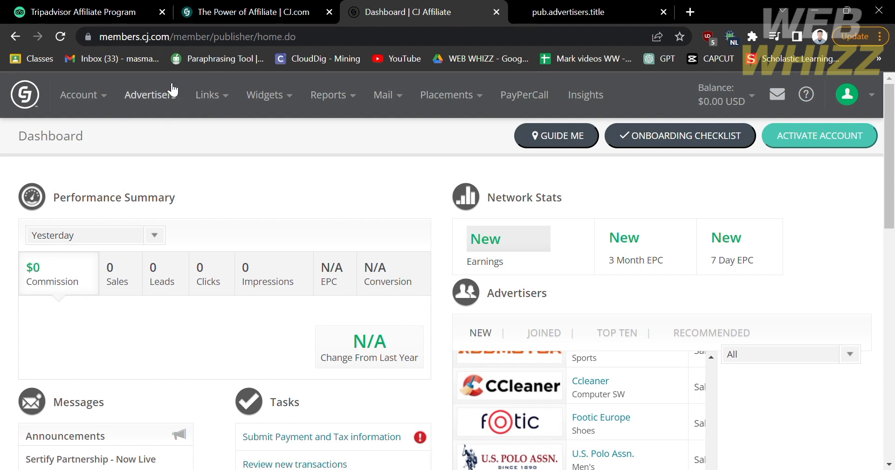
Go to the Advertisers search page and clear the Shein keyword from the search
click(171, 89)
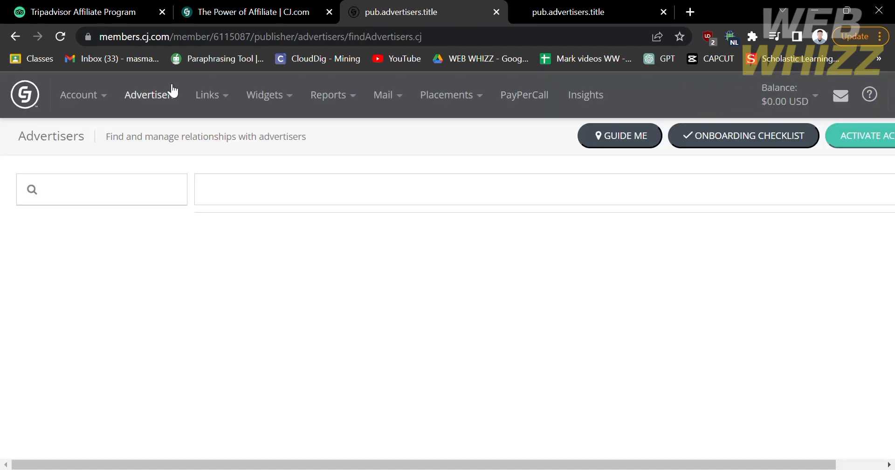
key(ctrl+Tab)
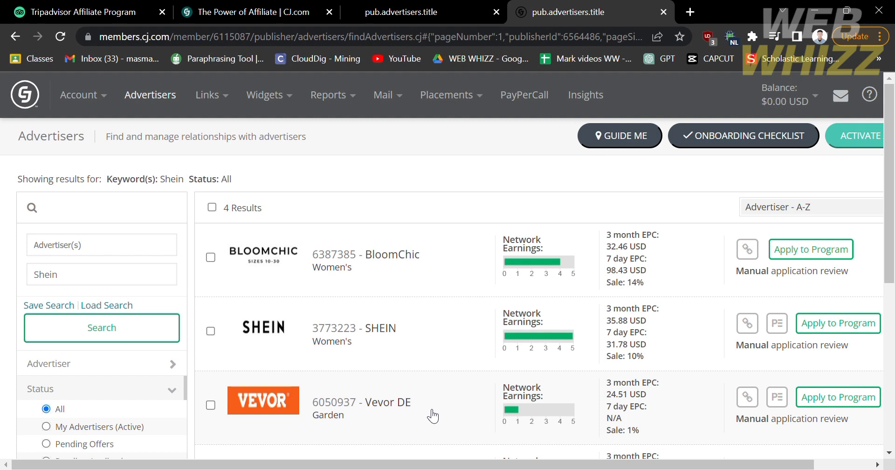
double_click(132, 281)
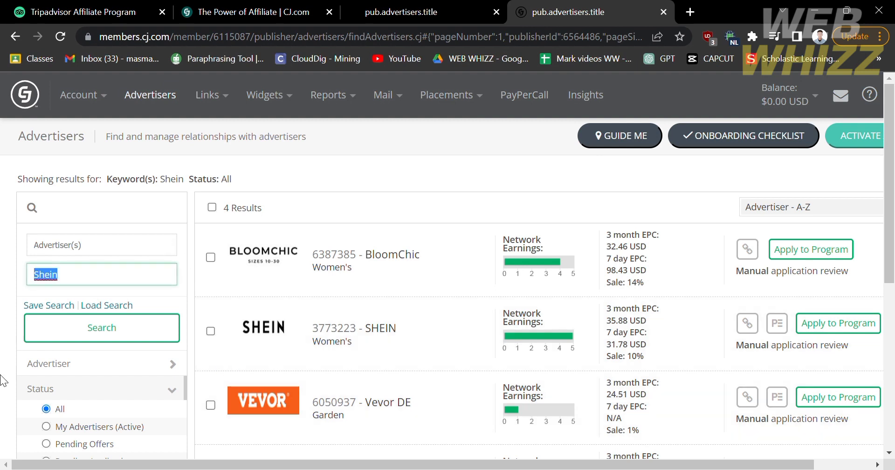
key(BackSpace)
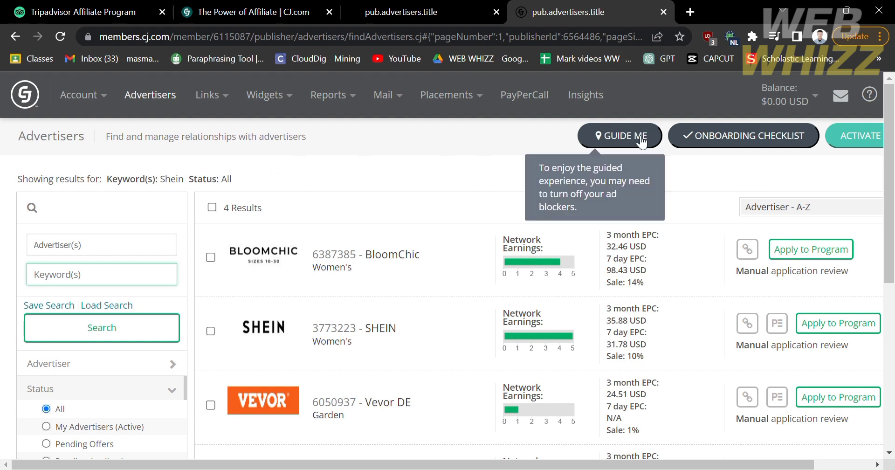
scroll(871, 181, right, 1)
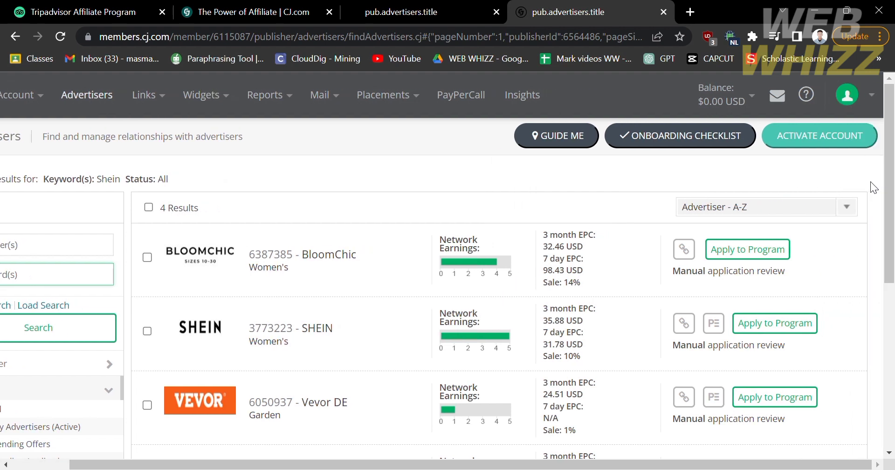
scroll(95, 244, left, 1)
Search the advertisers for "tripadvisor" and filter by Reco by TripAdvisor and TripAdvisor Commerce Campaign
click(95, 243)
text(tripadv)
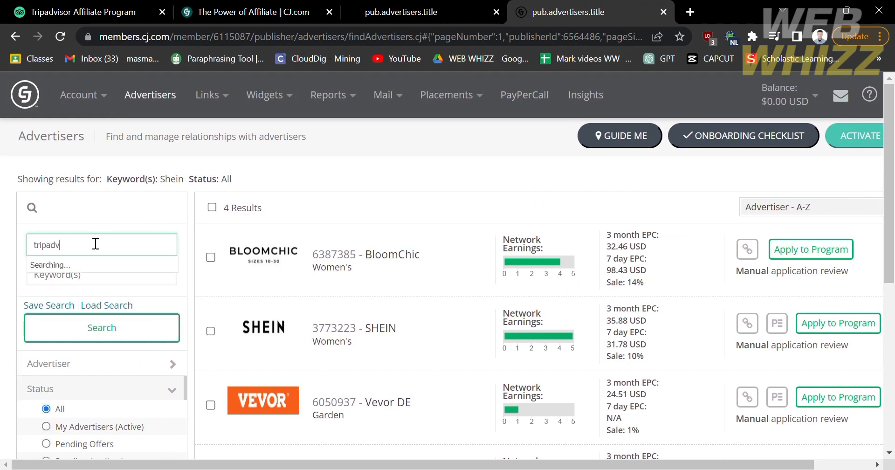
text(isor)
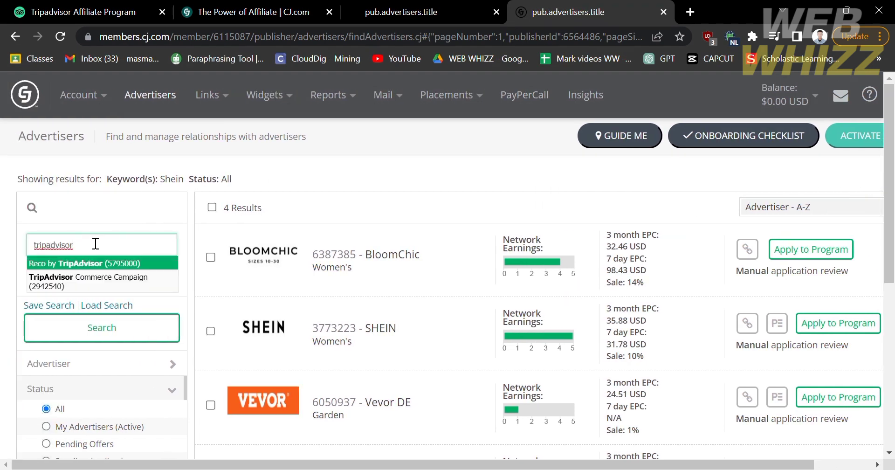
click(130, 263)
Expand the TripAdvisor Commerce Campaign listing and read its contact details, category, serviceable area and program description
click(328, 344)
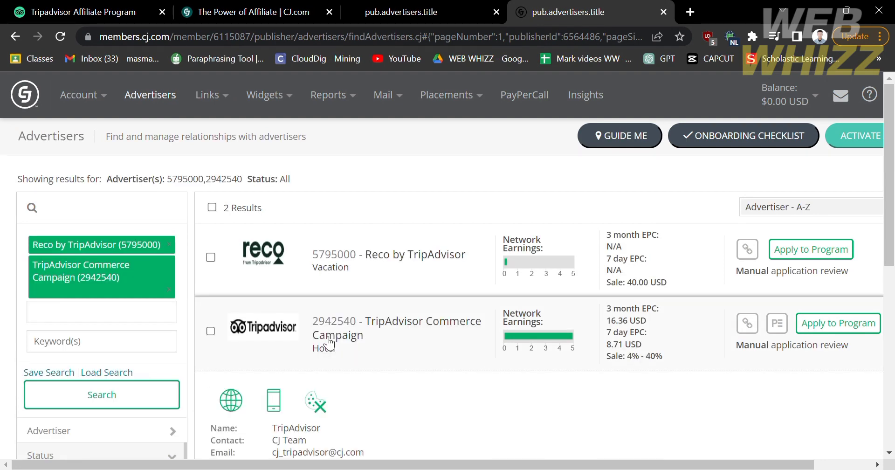
scroll(329, 343, down, 3)
scroll(329, 344, down, 2)
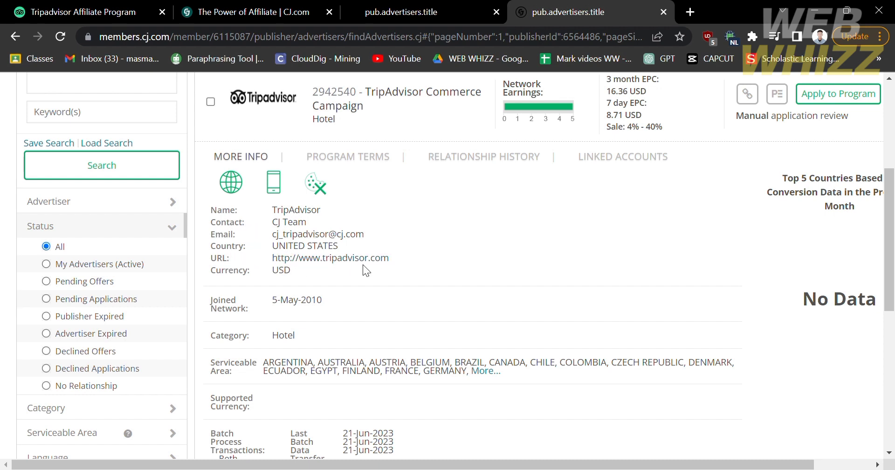
scroll(239, 279, down, 3)
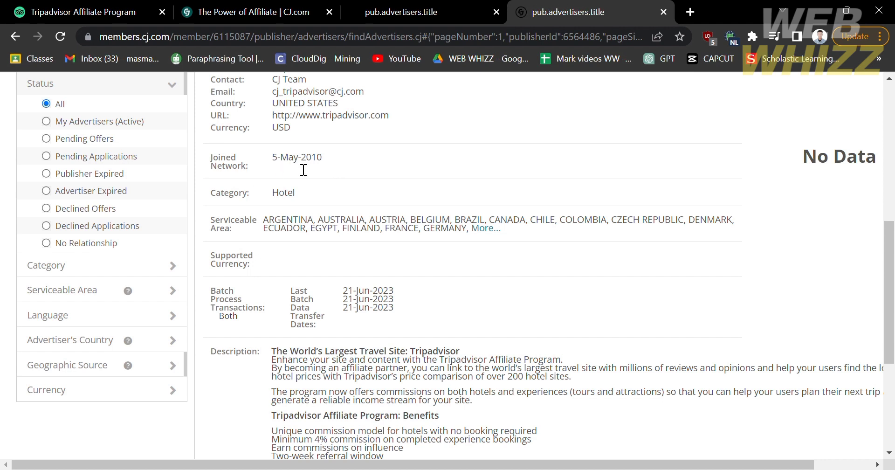
Read the TripAdvisor Commerce Campaign description, including the affiliate program benefits, hotel commission structure and commission for influence
scroll(327, 210, down, 1)
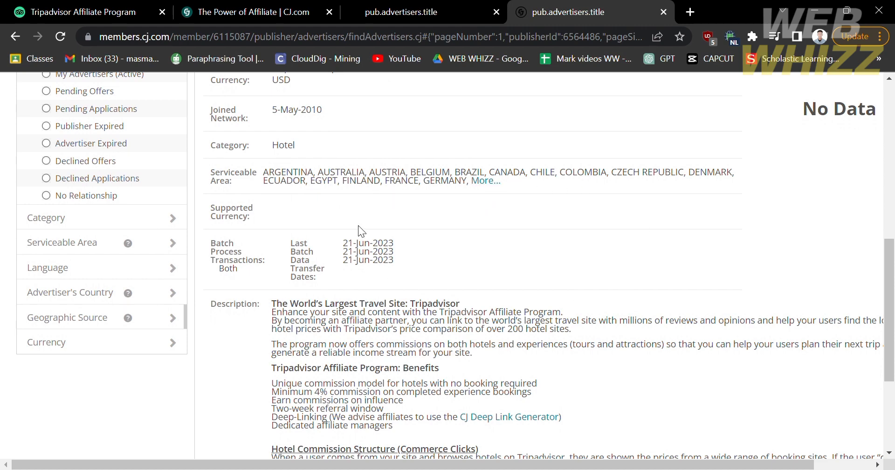
scroll(359, 227, down, 2)
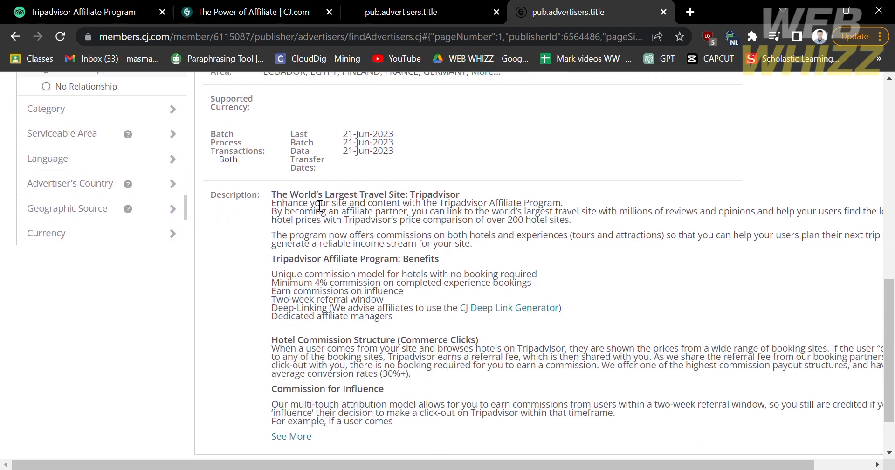
scroll(245, 365, down, 2)
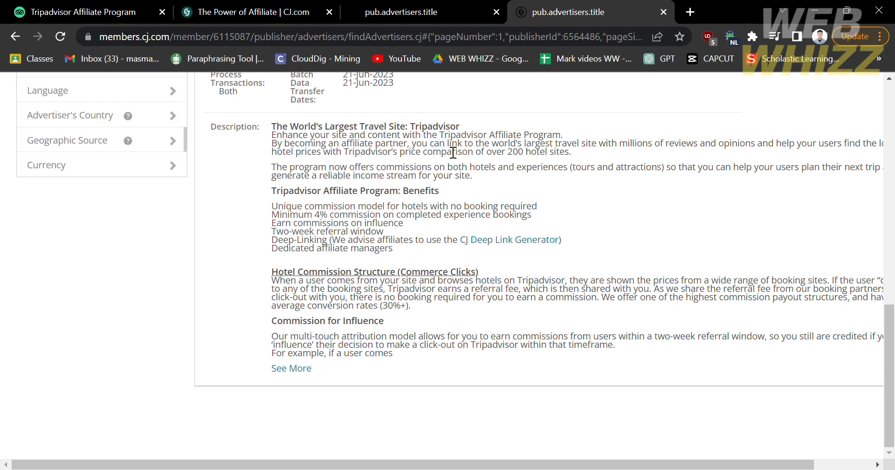
key(Home)
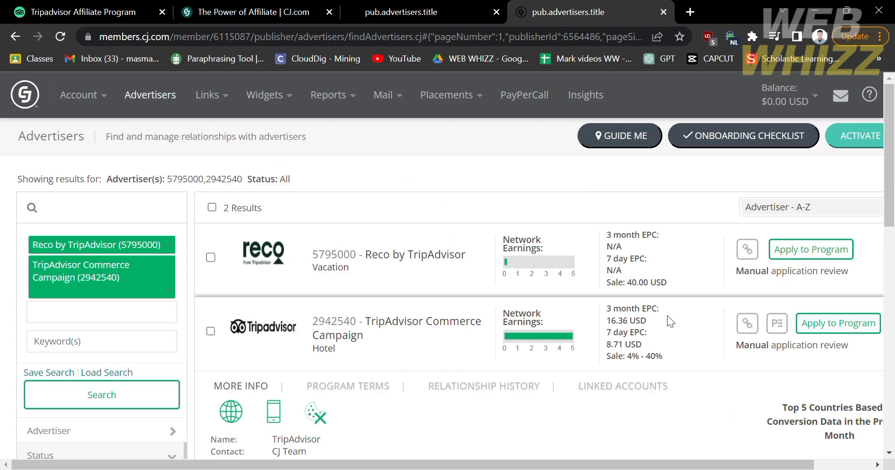
Open the program terms of the TripAdvisor Commerce Campaign and read the referral period, locking method and commission of each action
scroll(666, 315, down, 3)
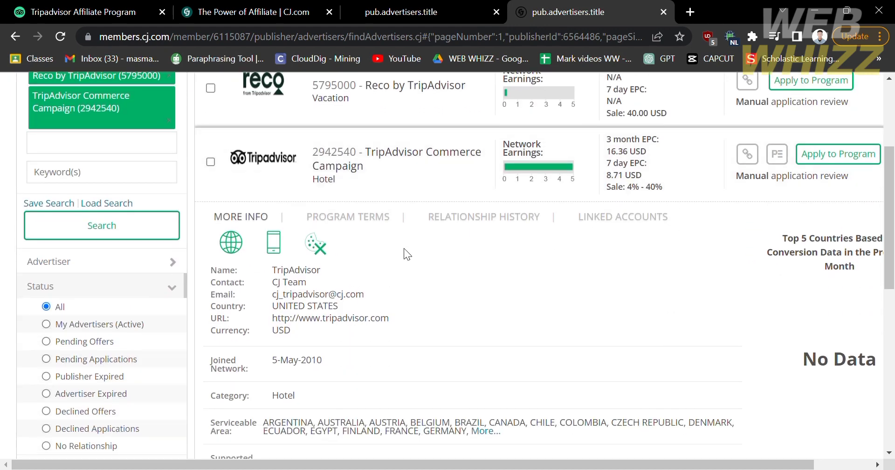
click(360, 223)
scroll(302, 398, down, 4)
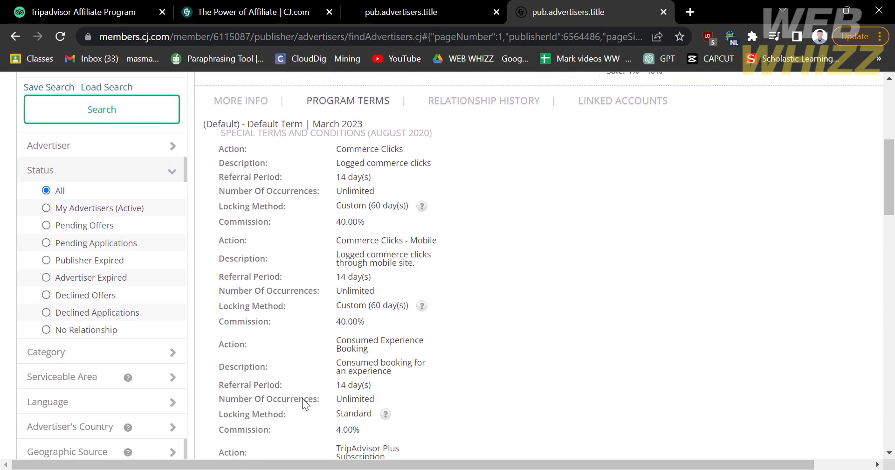
scroll(302, 398, up, 3)
scroll(275, 249, down, 3)
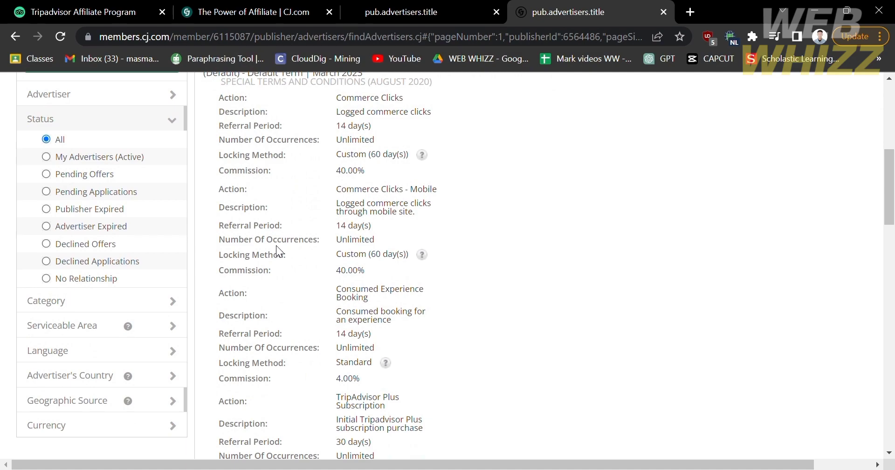
scroll(276, 247, down, 7)
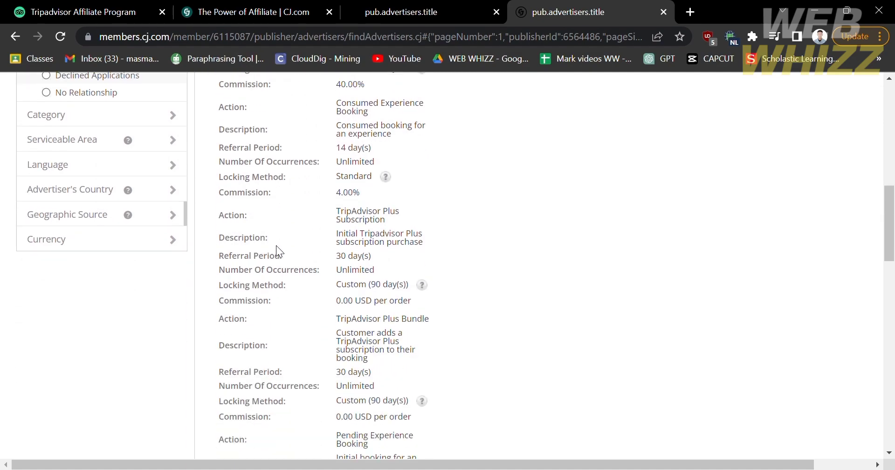
Read the campaign's policies on search campaigns, protected bidding keywords, unacceptable web sites and miscellaneous special instructions
scroll(276, 245, down, 8)
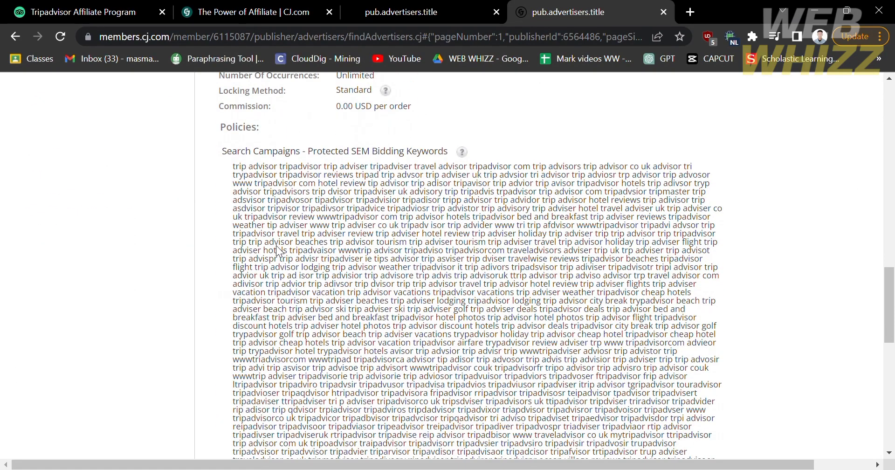
scroll(276, 246, down, 6)
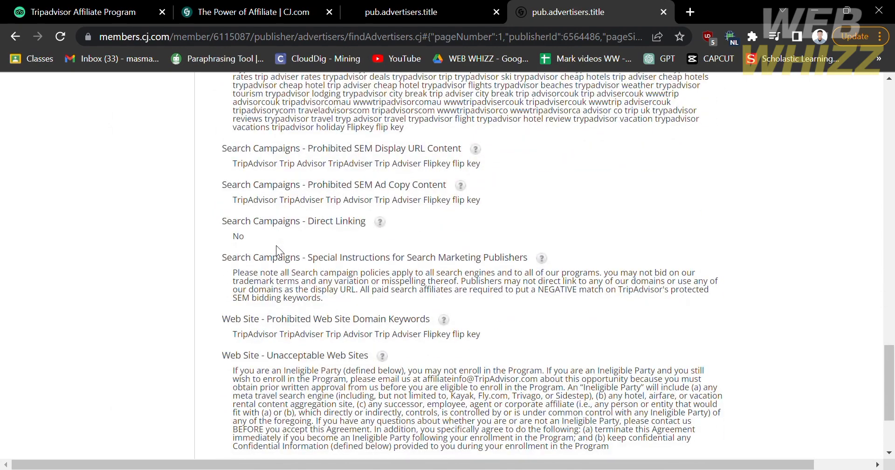
scroll(276, 245, down, 3)
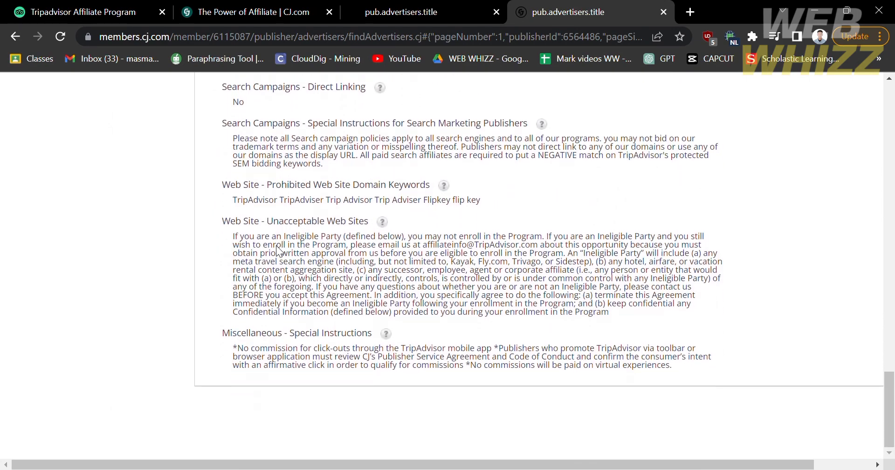
scroll(277, 251, up, 3)
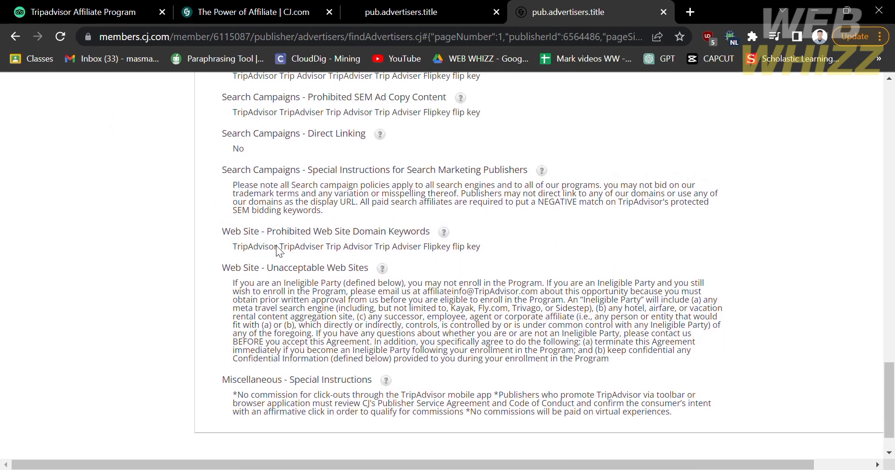
Try to apply to the TripAdvisor Commerce Campaign program
scroll(277, 250, up, 15)
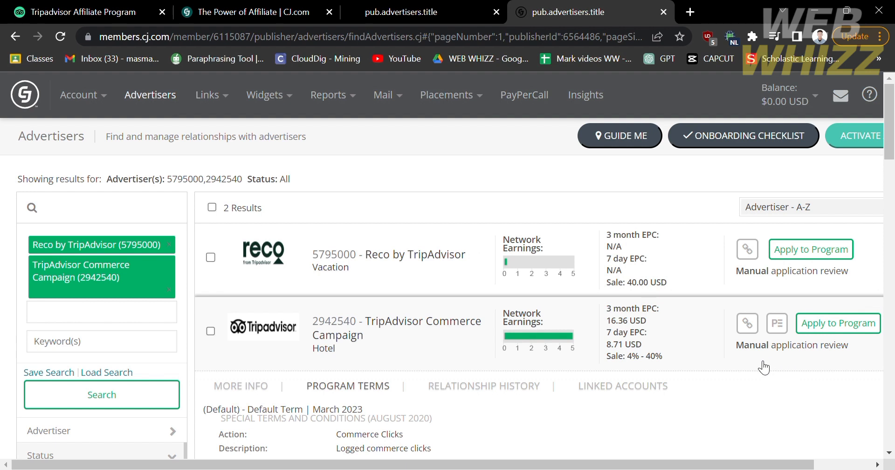
click(832, 327)
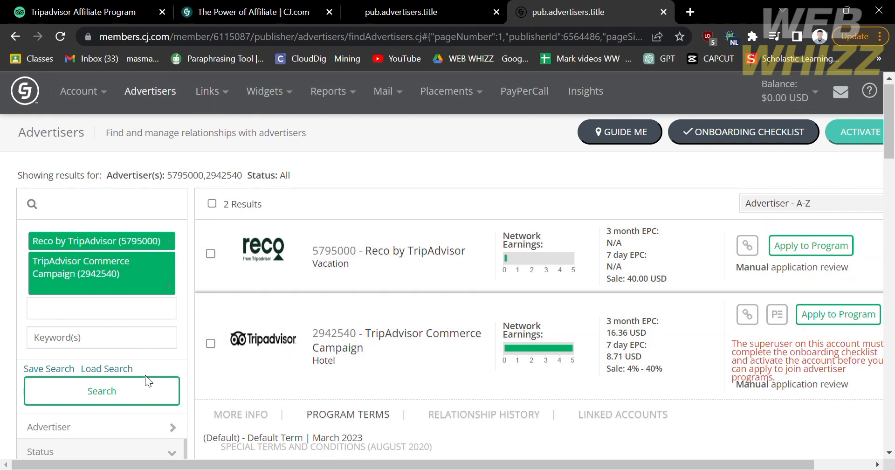
scroll(145, 374, down, 5)
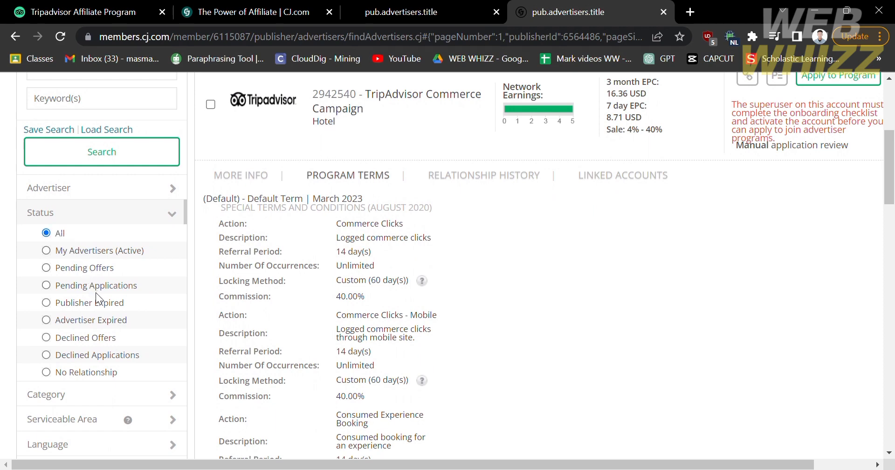
scroll(46, 285, up, 5)
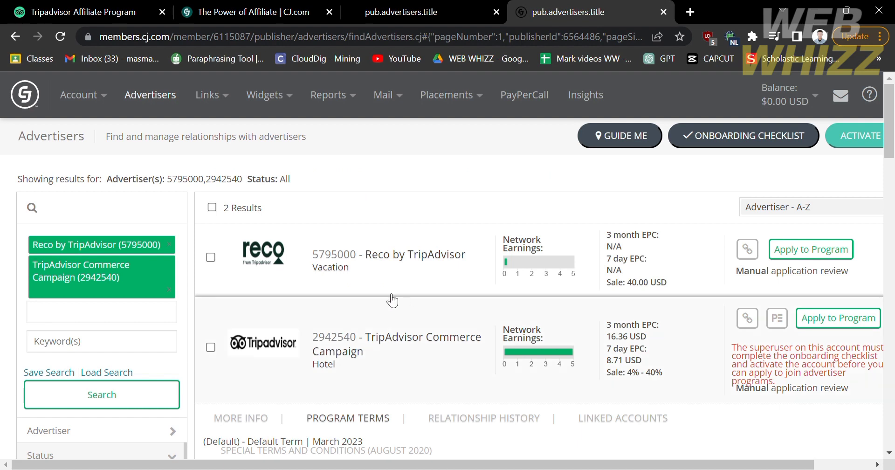
click(336, 103)
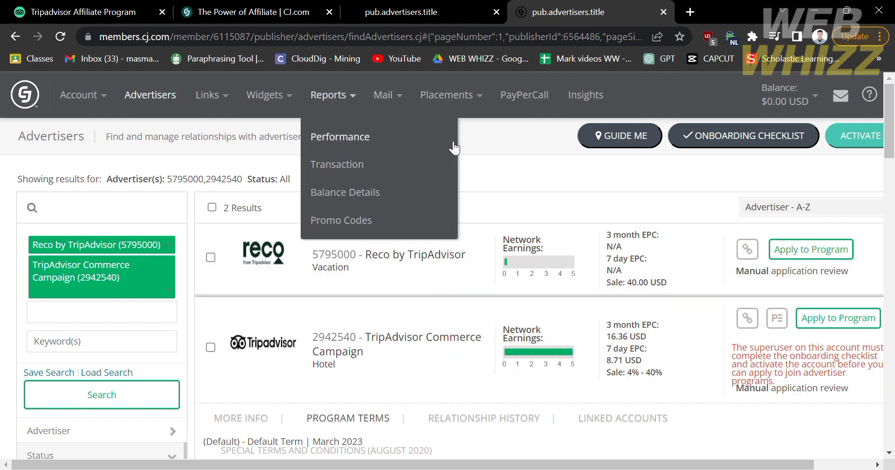
click(546, 142)
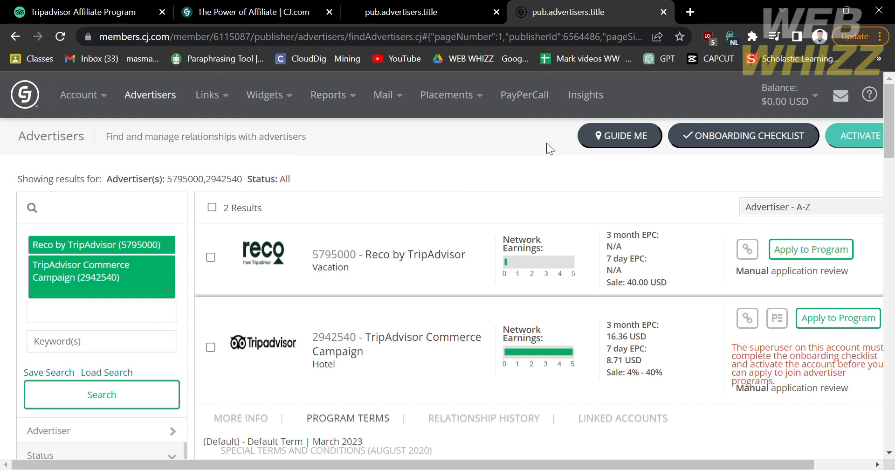